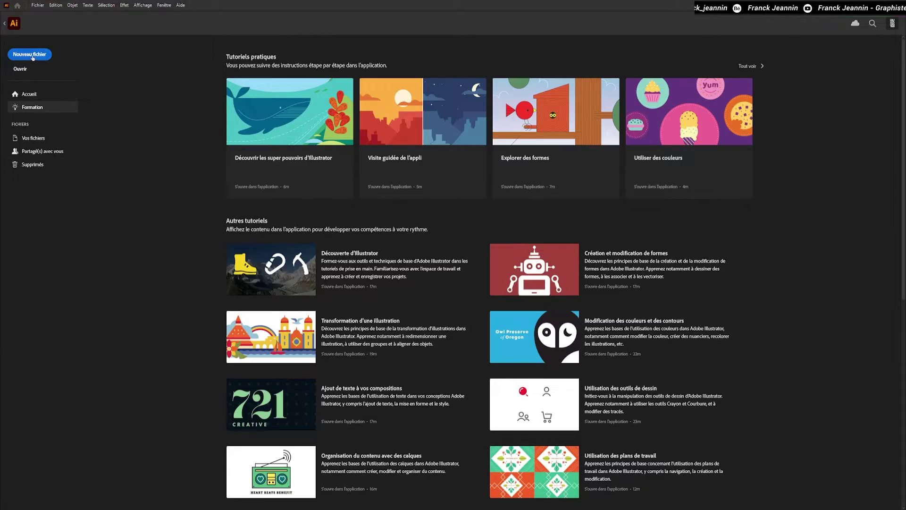
Create a new A3 print document, 297 x 420 mm, in portrait orientation with CMYK colour
left_click(29, 54)
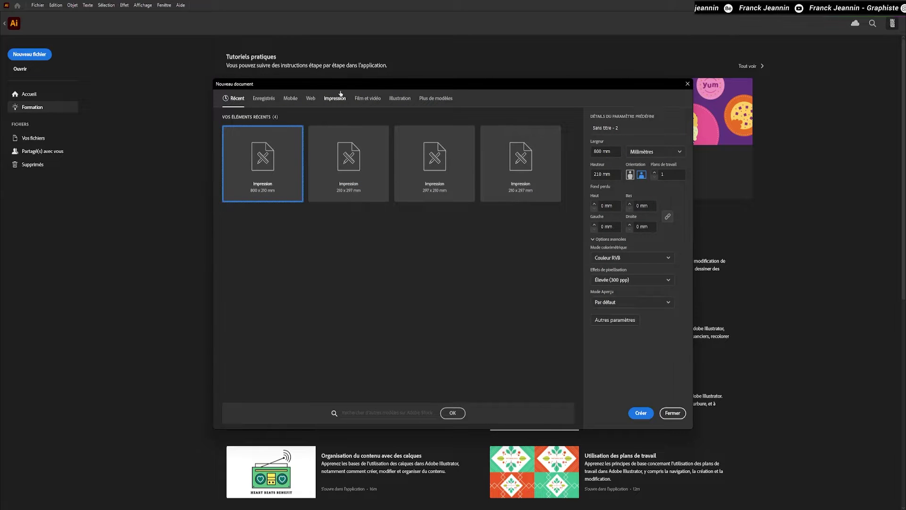
left_click(405, 200)
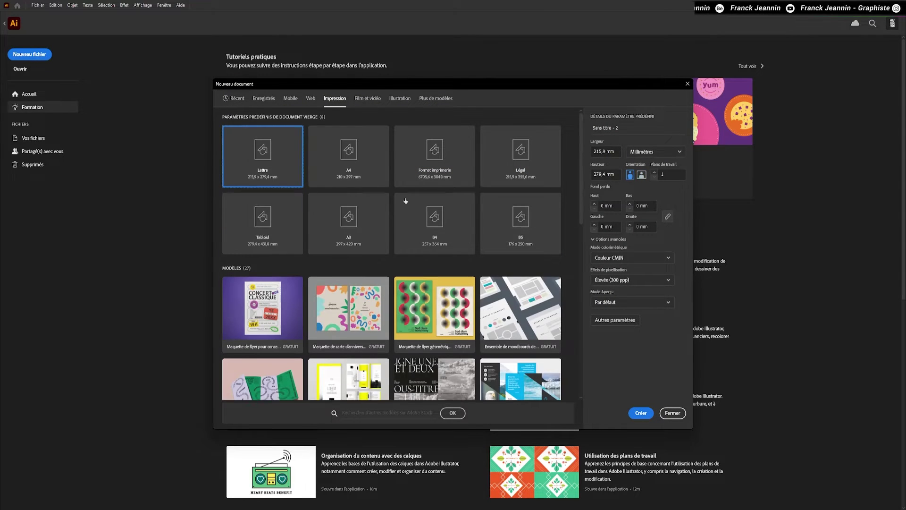
left_click(363, 242)
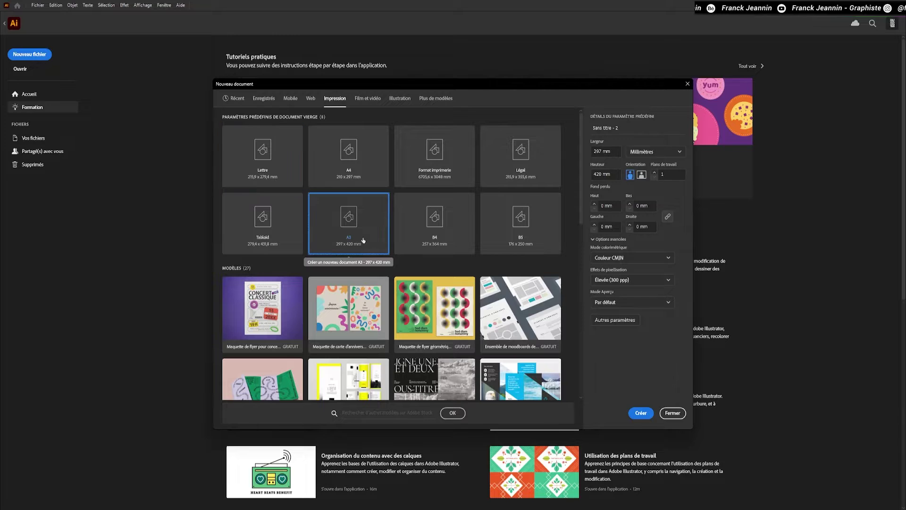
left_click(632, 413)
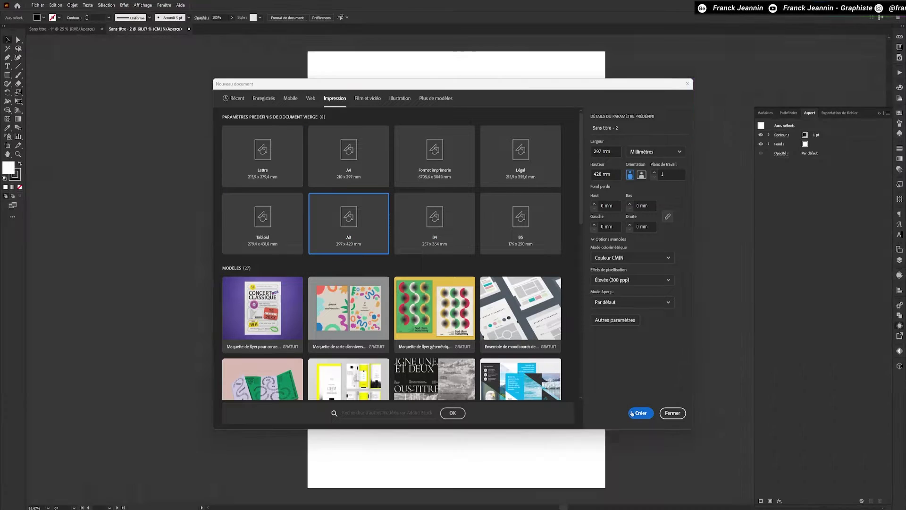
left_click_drag(473, 211, 434, 214)
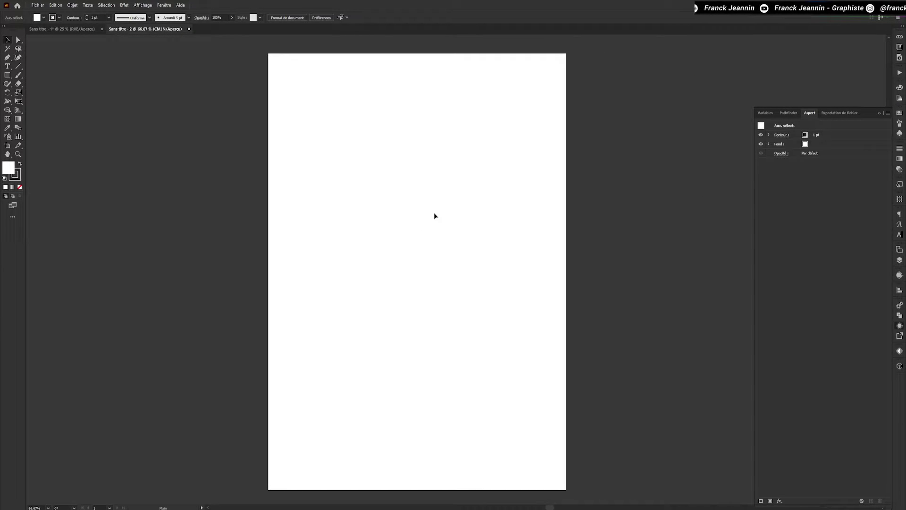
Cover the whole artboard with a rectangle that has a dark grey fill and no stroke, and lock it
left_click_drag(269, 52, 567, 491)
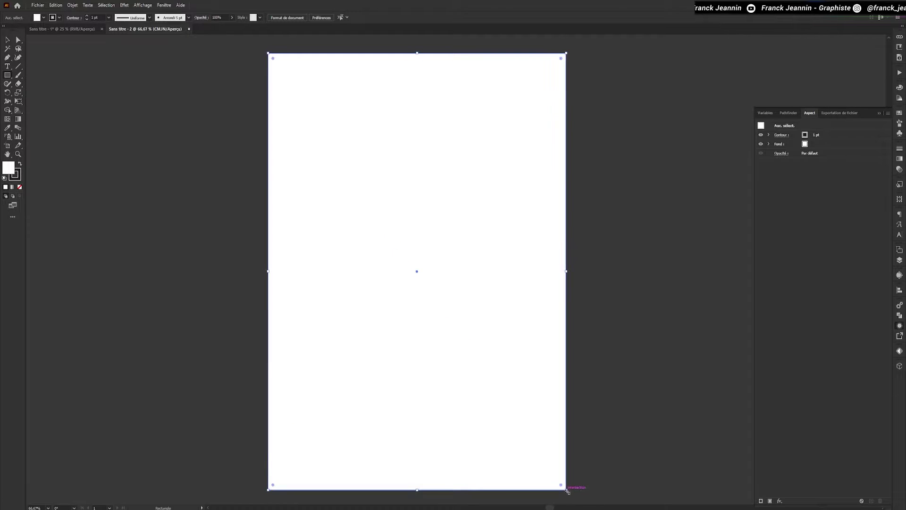
left_click(22, 158)
left_click(20, 164)
left_click(17, 177)
left_click(20, 187)
double_click(9, 168)
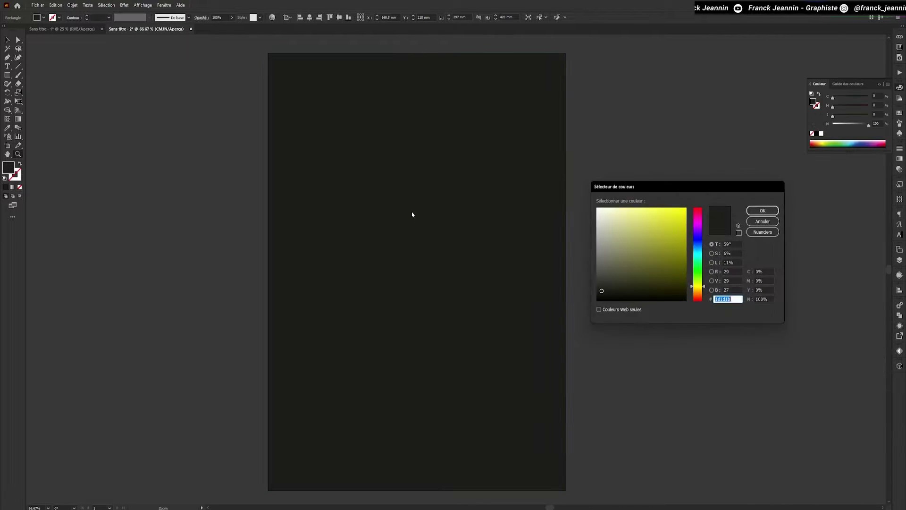
left_click(599, 285)
left_click(761, 212)
key("v")
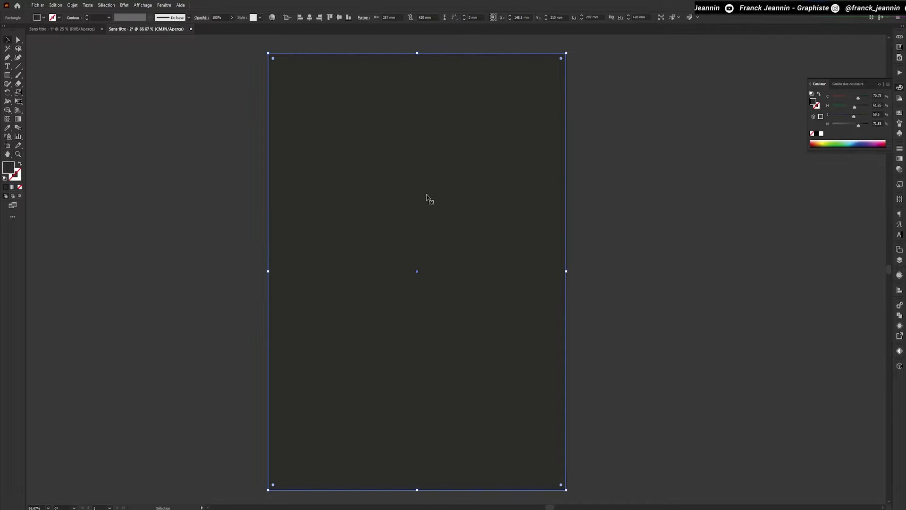
key("ctrl+2")
With a black fill and a 1 pt white stroke, draw an open curved path with a tall and a low hump beside the artboard
key("space")
left_click_drag(671, 175, 494, 177)
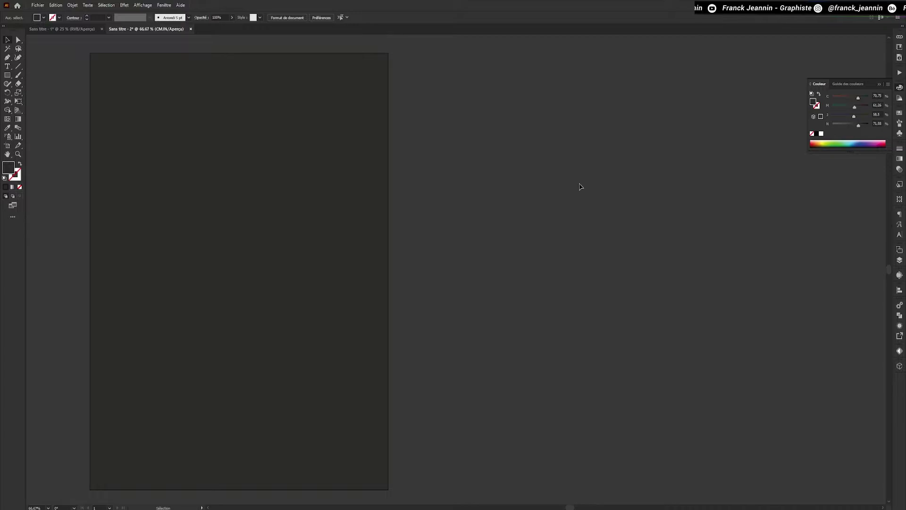
left_click_drag(580, 187, 478, 189)
left_click(4, 180)
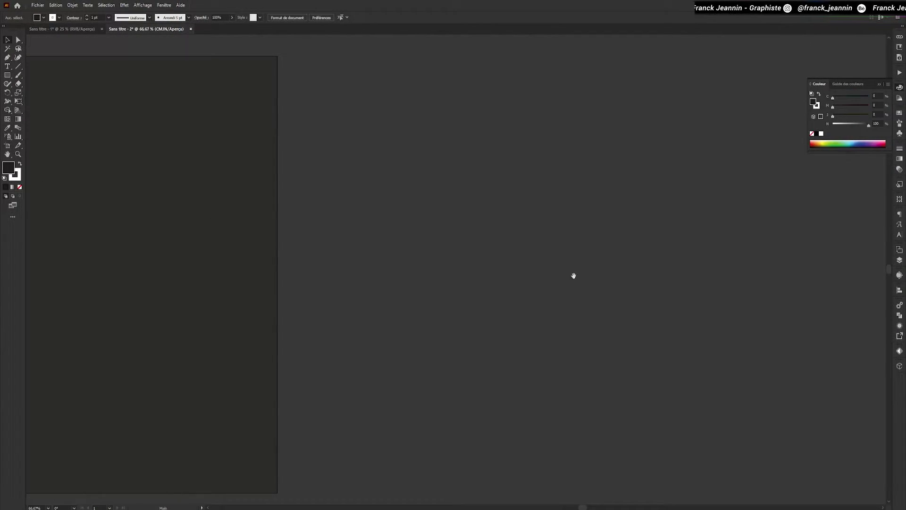
left_click_drag(573, 275, 417, 267)
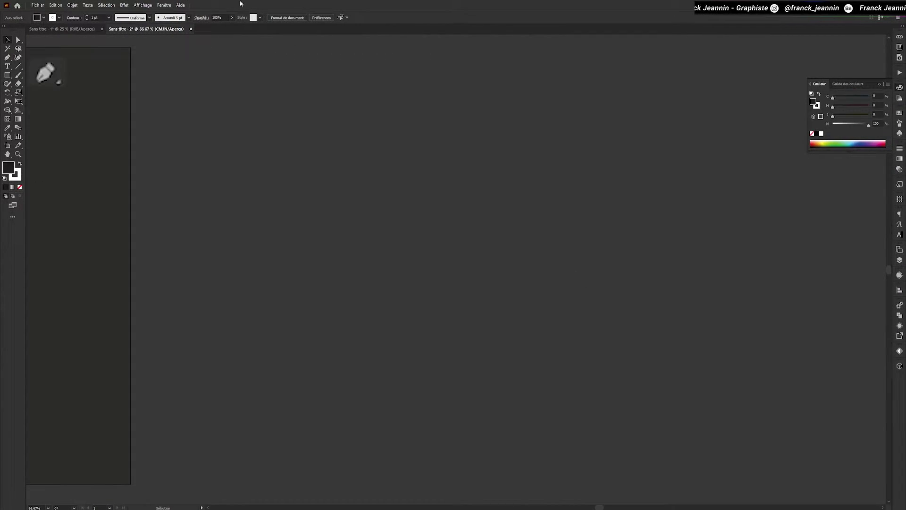
key("p")
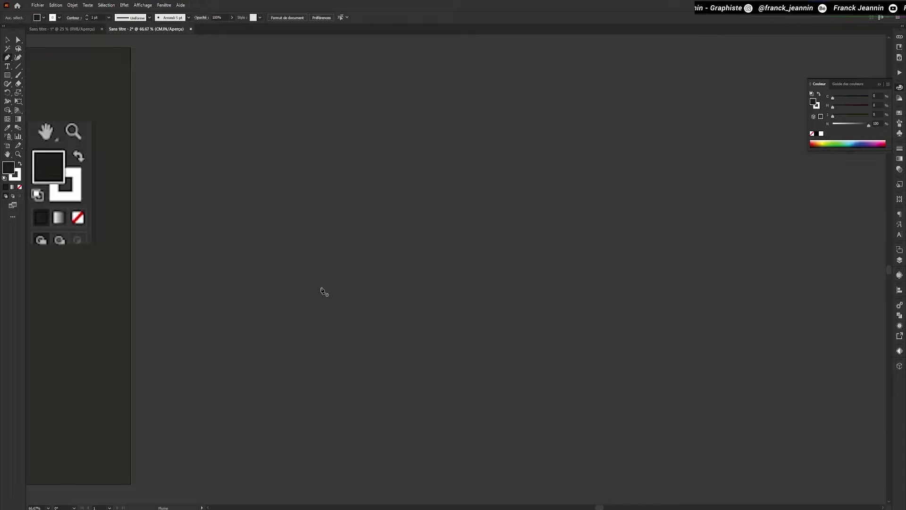
left_click_drag(316, 289, 312, 266)
left_click_drag(377, 100, 415, 109)
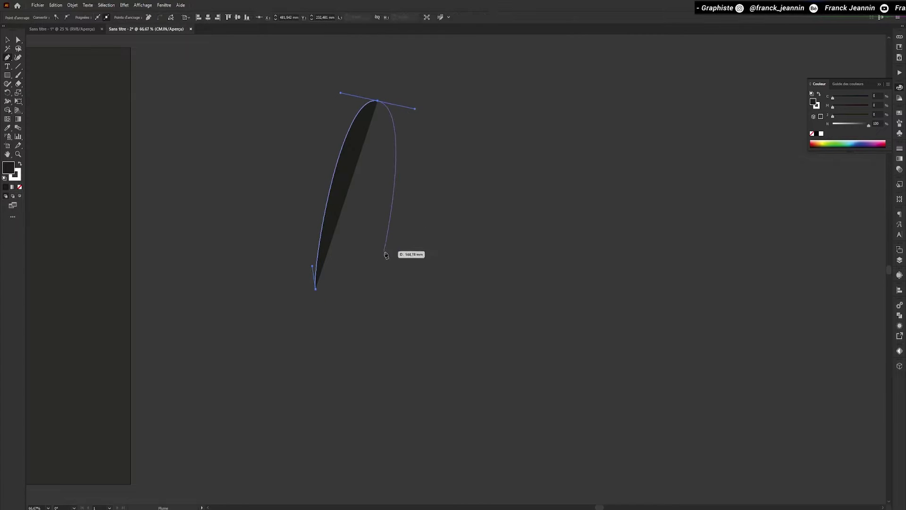
left_click_drag(405, 266, 440, 274)
left_click_drag(508, 232, 531, 239)
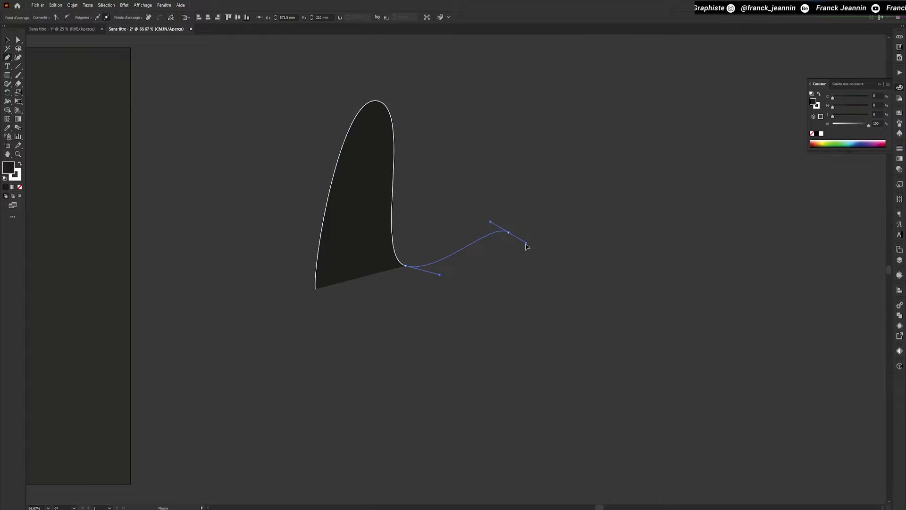
left_click(484, 316)
Move the two-humped path up and to the right, and rotate it slightly counter-clockwise
key("v")
left_click_drag(437, 301, 440, 275)
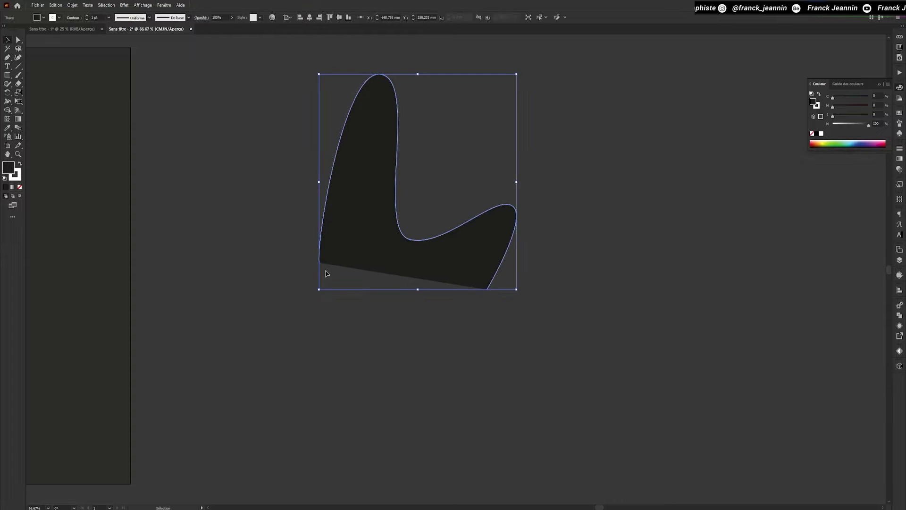
left_click_drag(325, 274, 413, 273)
key("a")
key("s")
left_click_drag(548, 329, 541, 318)
key("v")
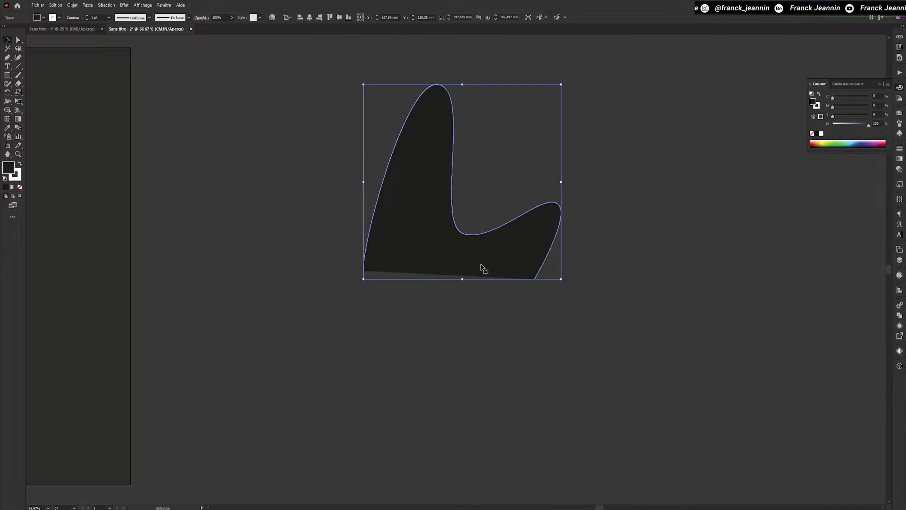
Draw a second open curved path below the first, with a rounded left lobe, a central peak and a tail sweeping right
key("p")
left_click_drag(392, 449, 355, 449)
left_click_drag(382, 383, 458, 364)
left_click_drag(475, 310, 496, 301)
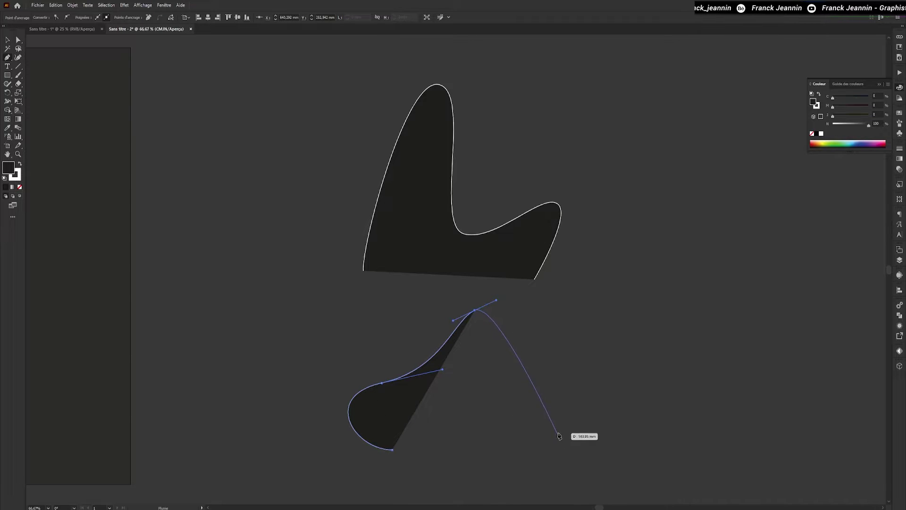
left_click_drag(572, 449, 653, 458)
Round the second path's peak by adjusting its handle, and place the path slightly higher and to the left
key("ctrl")
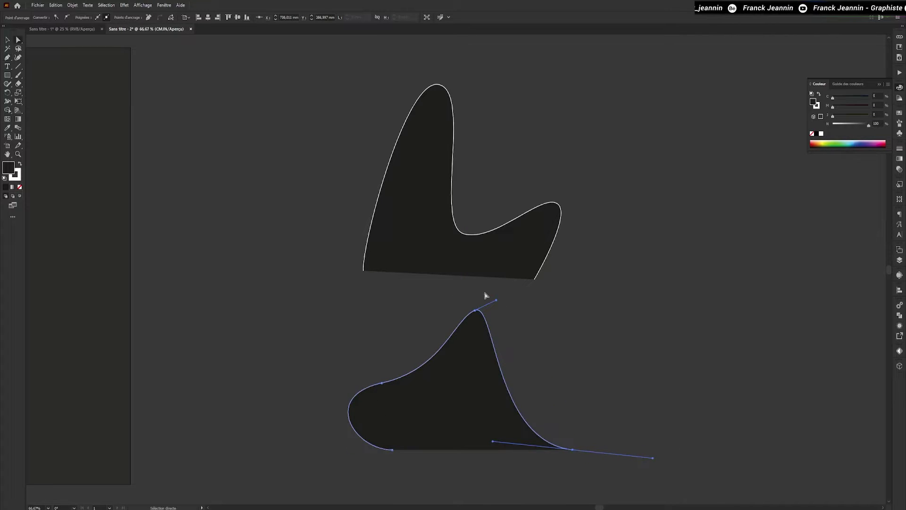
left_click_drag(497, 302, 523, 310)
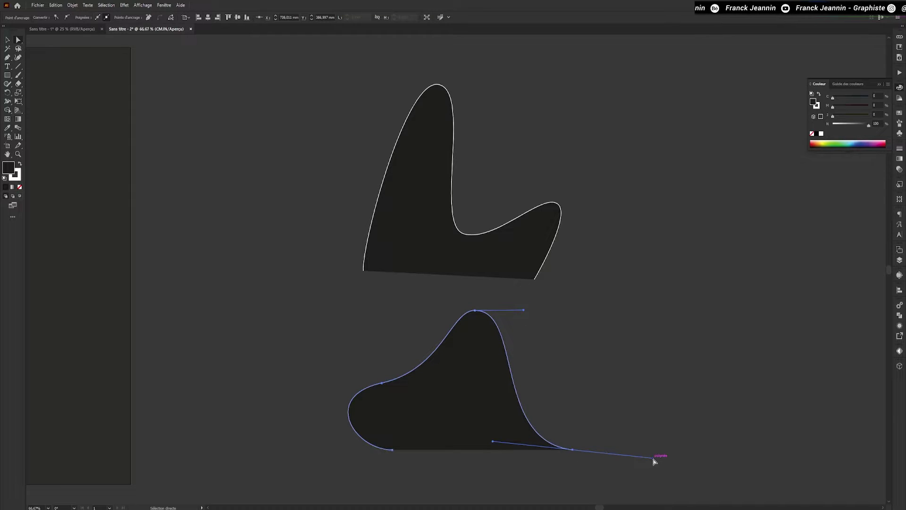
left_click_drag(654, 458, 691, 458)
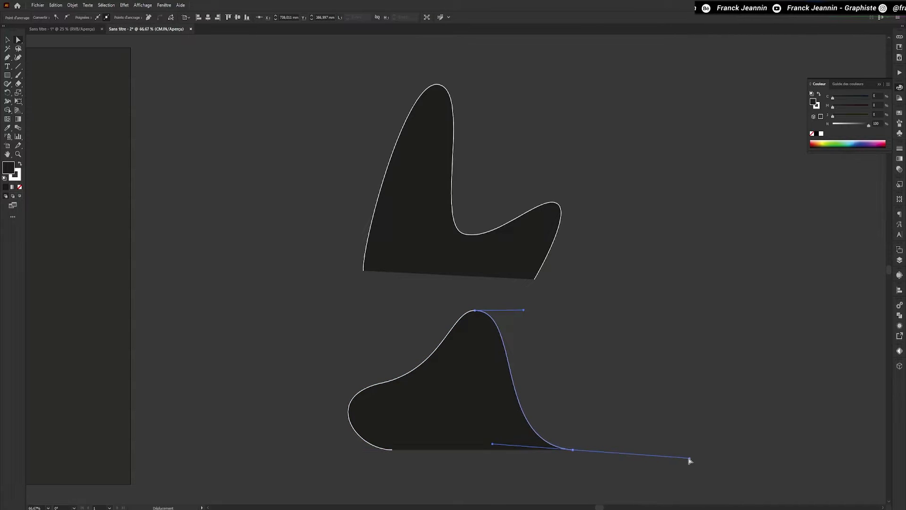
left_click_drag(571, 451, 581, 471)
left_click_drag(416, 416, 407, 397)
Select both curved paths and blend them together with the Blend tool
key("v")
left_click_drag(582, 92, 271, 410)
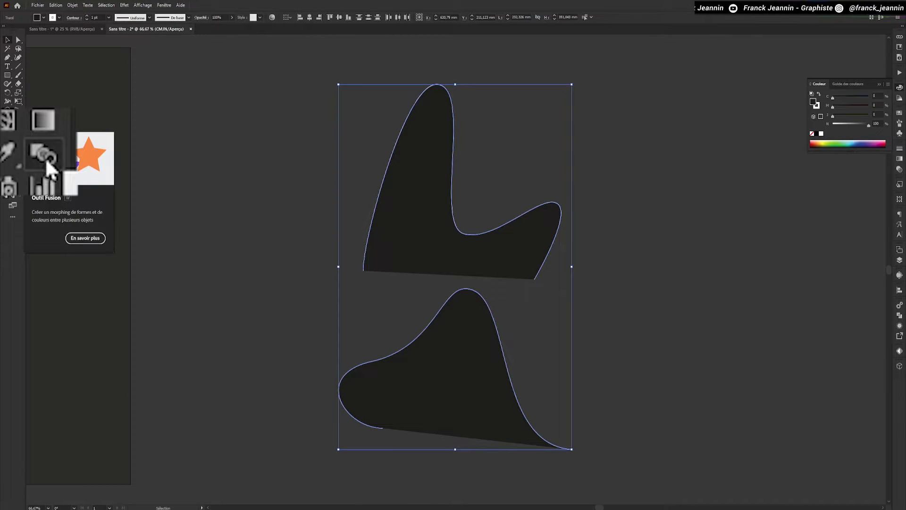
left_click(18, 128)
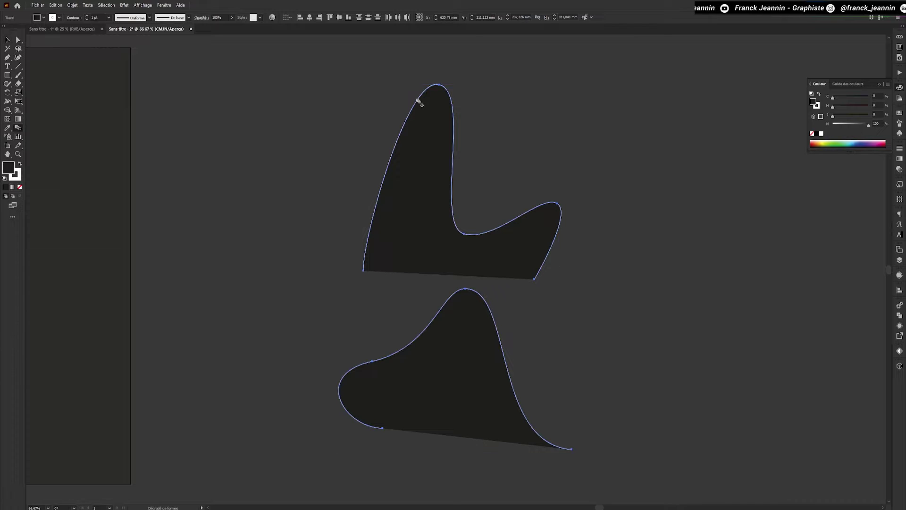
left_click(446, 310)
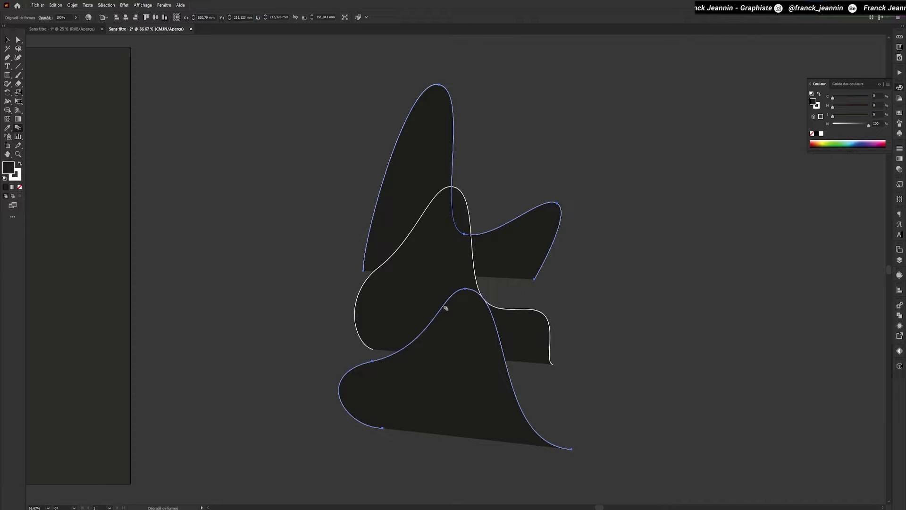
Set the blend spacing to a specified number of steps (Etapes), with 59 steps
left_click(446, 308, "alt")
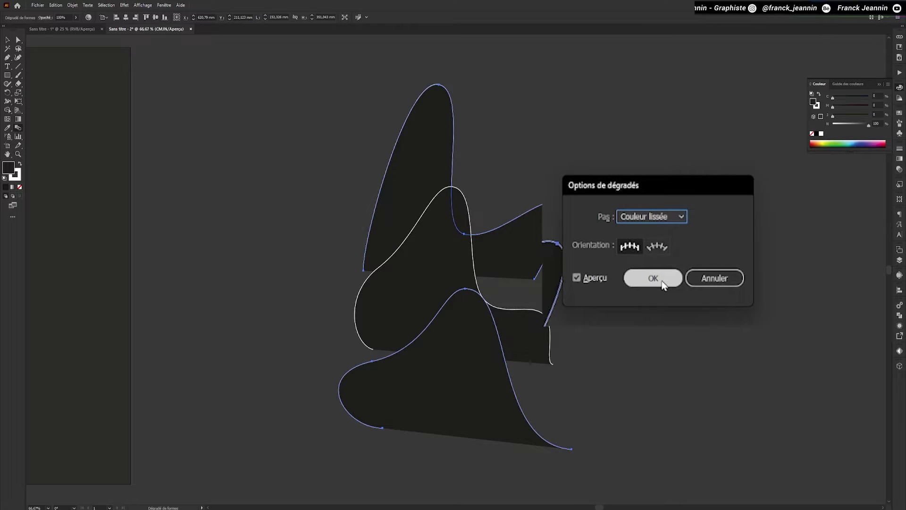
left_click(670, 220)
left_click(667, 245)
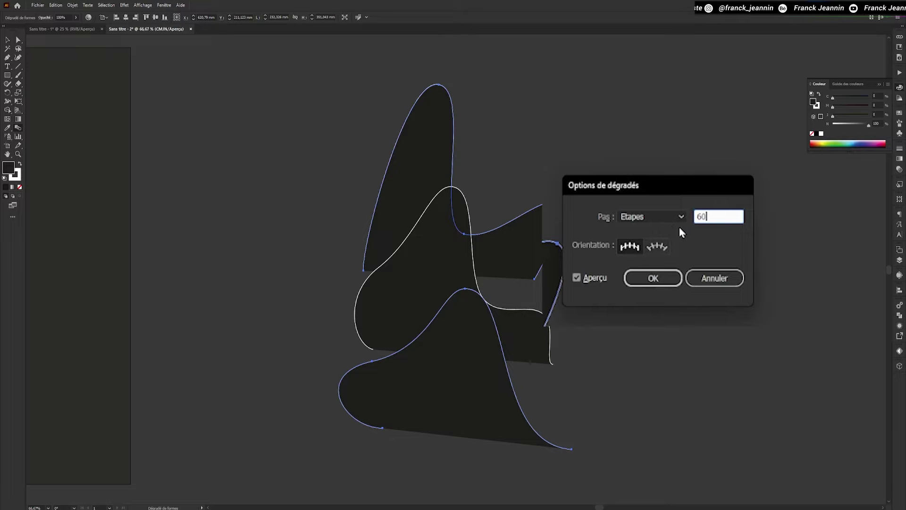
key("Tab")
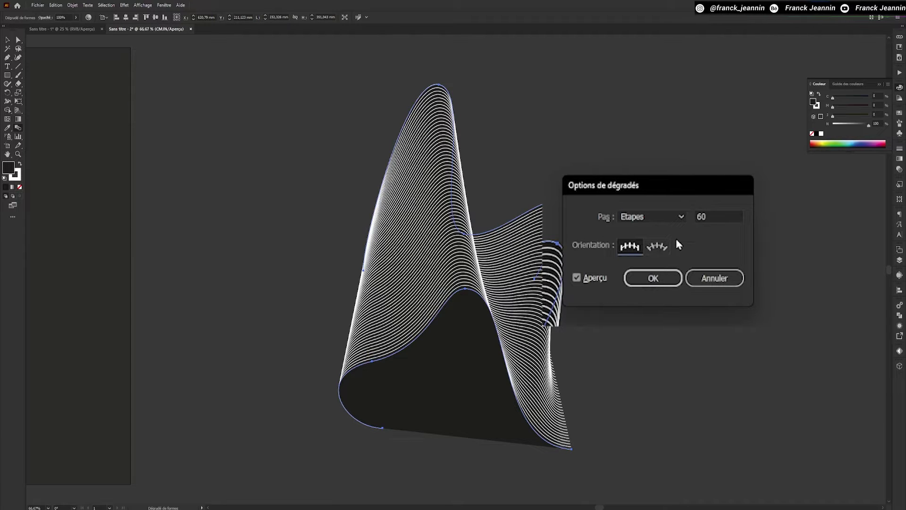
double_click(702, 216)
key("Down")
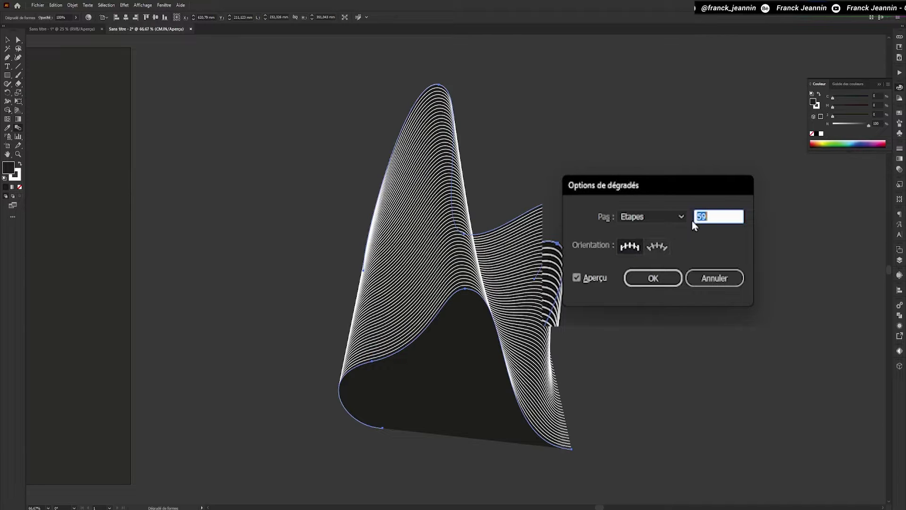
left_click(651, 278)
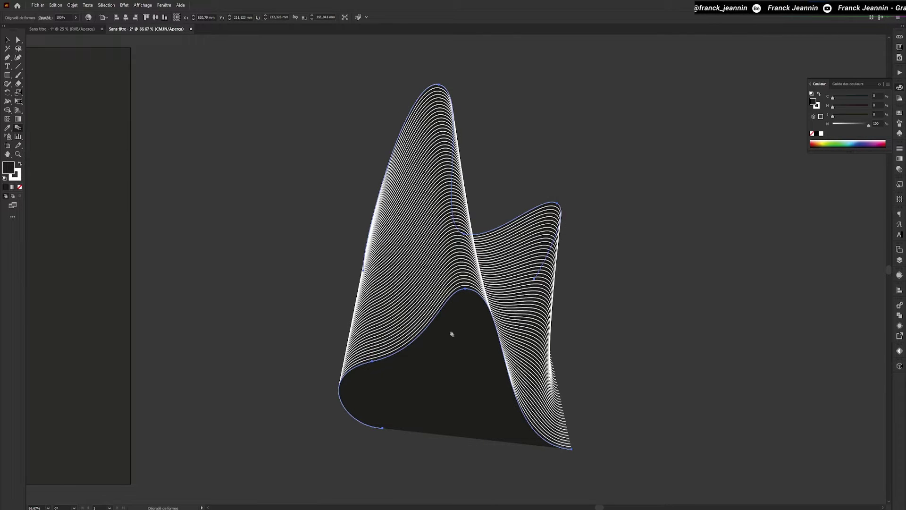
Move the blend's lower path about 14 mm down and 7 mm left, and enlarge the upper path slightly and move it upward
left_click_drag(458, 343, 415, 366)
left_click(556, 355)
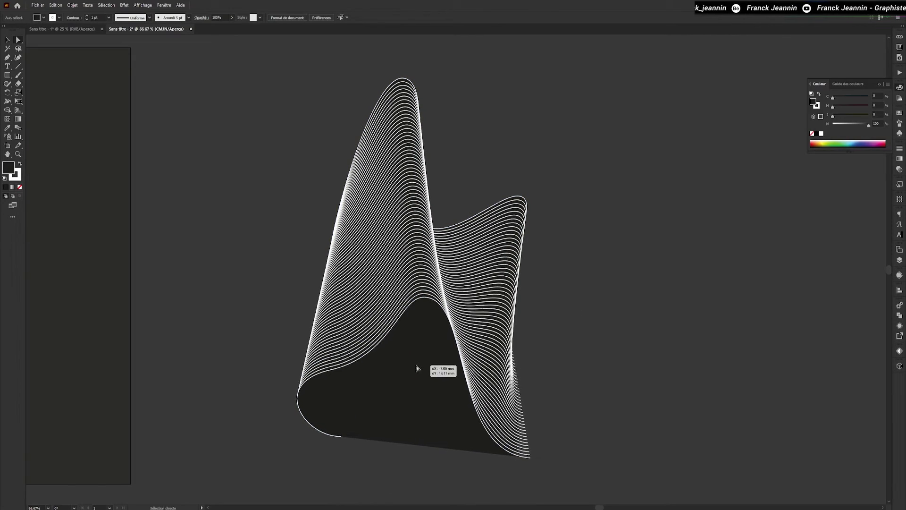
left_click_drag(561, 296, 567, 308)
key("a")
left_click_drag(472, 261, 472, 243)
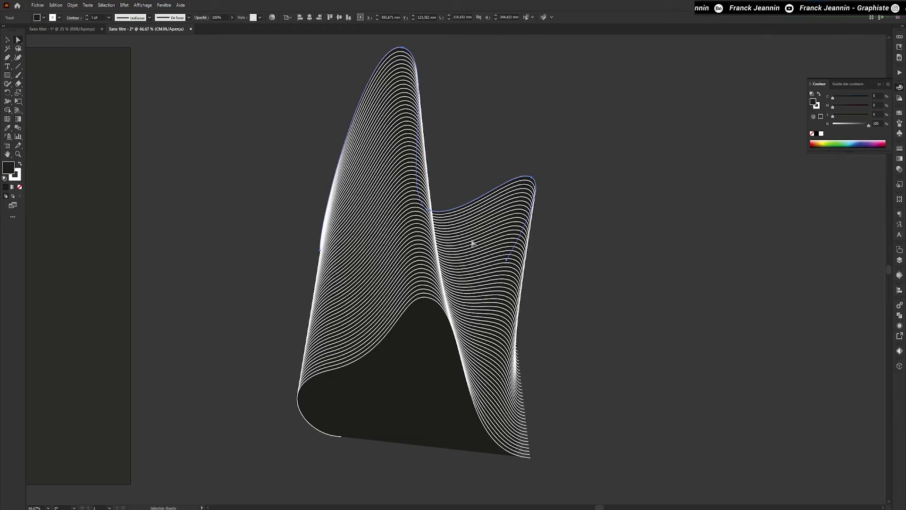
mouse_move(566, 267)
left_mouse_down()
mouse_move(566, 245)
mouse_move(555, 257)
left_mouse_up()
Set the stroke weight of the blend's lower and upper paths to 0.75 pt
key("v")
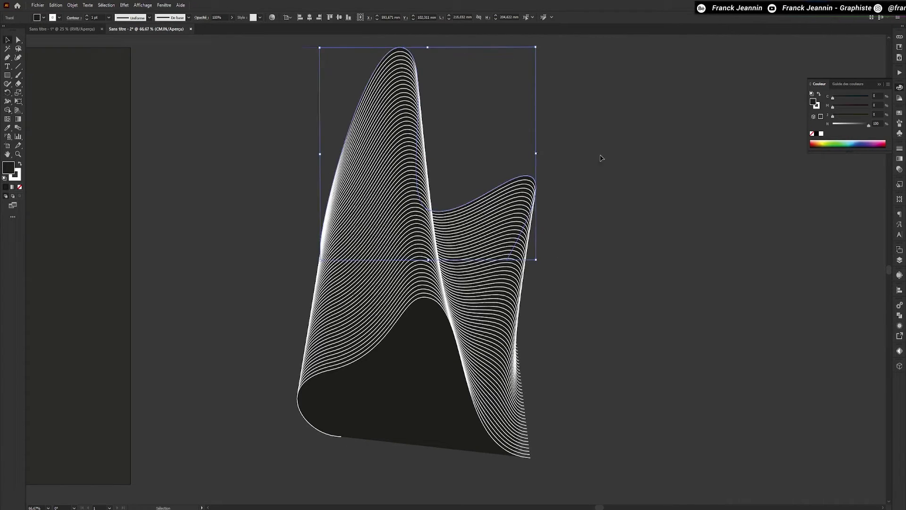
key("r")
scroll(391, 236, "down", 1)
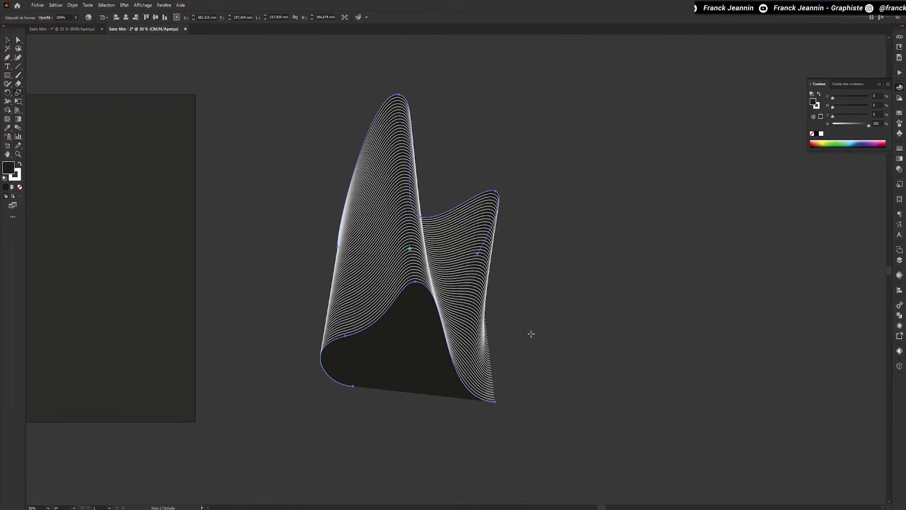
scroll(347, 272, "up", 1)
key("a")
left_click(434, 364)
left_click(86, 20)
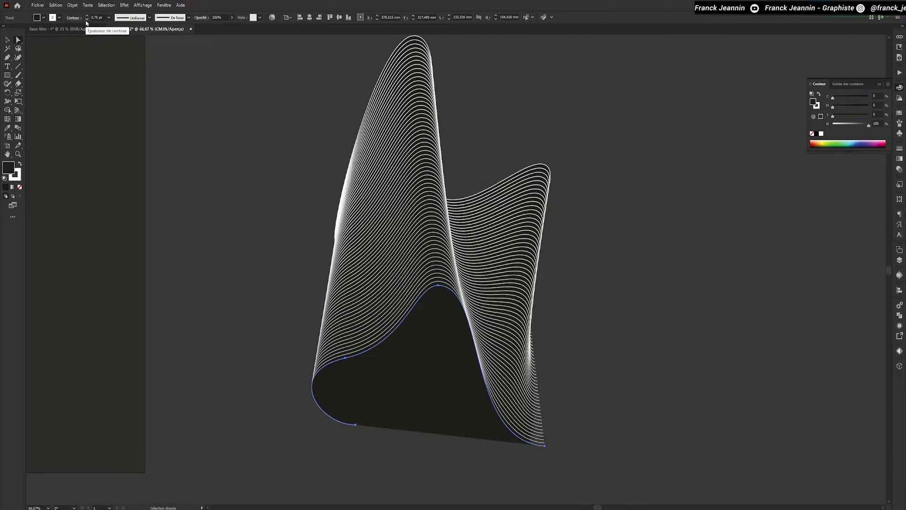
left_click(523, 169)
left_click(87, 19)
Move the left end anchor of the blend's upper path slightly inward and down, and select the lower path
key("v")
left_click(373, 379)
key("a")
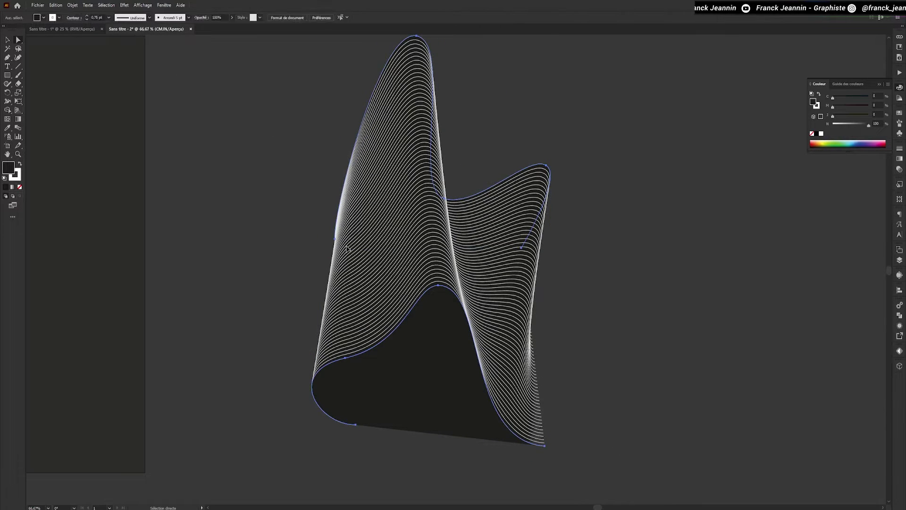
mouse_move(335, 239)
left_mouse_down()
mouse_move(346, 242)
mouse_move(324, 223)
mouse_move(362, 233)
mouse_move(351, 210)
mouse_move(357, 254)
mouse_move(349, 247)
left_mouse_up()
left_click_drag(379, 228, 366, 245)
left_click(420, 315)
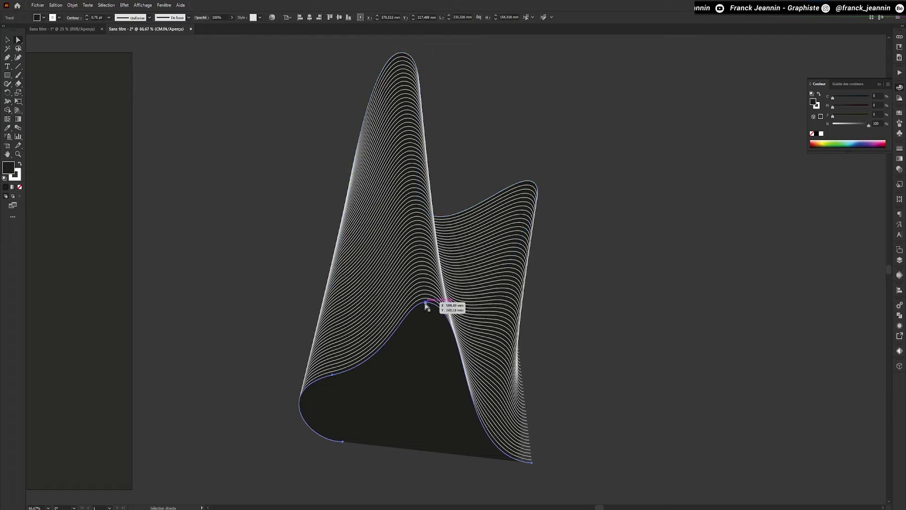
Reshape the blend's paths by moving the lower path's crest, the upper path's right crest and the lower path's left end
left_click_drag(426, 303, 437, 313)
left_click(500, 227)
left_click_drag(533, 182, 538, 170)
left_click_drag(342, 441, 378, 438)
left_click(598, 316)
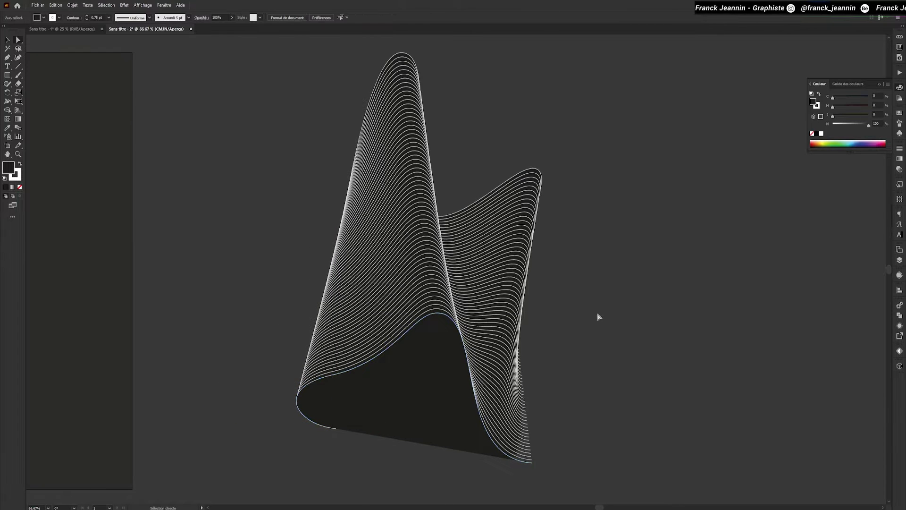
Move the blend onto the artboard and scale it down proportionally about its centre to leave margins around it
key("v")
scroll(616, 295, "down", 1)
left_click_drag(617, 295, 767, 291)
left_click(639, 368)
left_click_drag(641, 368, 300, 366)
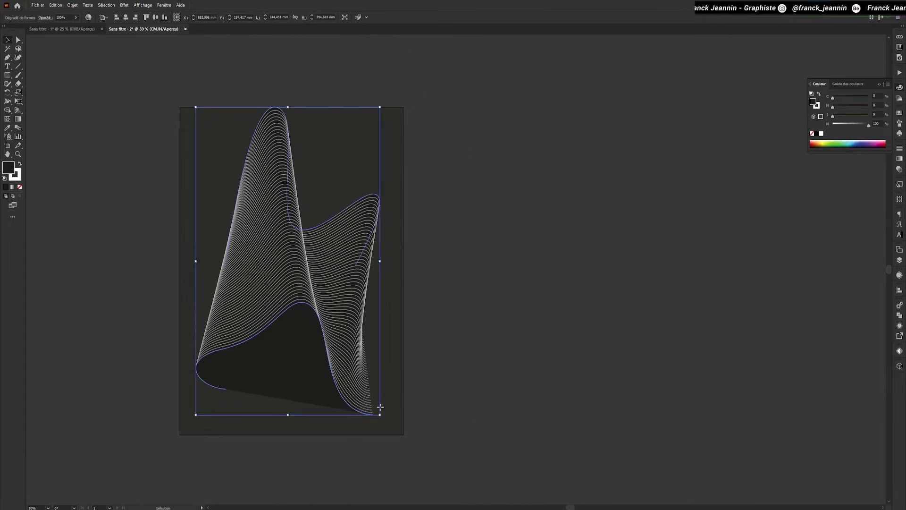
mouse_move(380, 414)
left_mouse_down()
mouse_move(396, 419)
mouse_move(381, 405)
left_mouse_up()
left_click_drag(339, 400, 424, 400)
key("v")
left_click(533, 306)
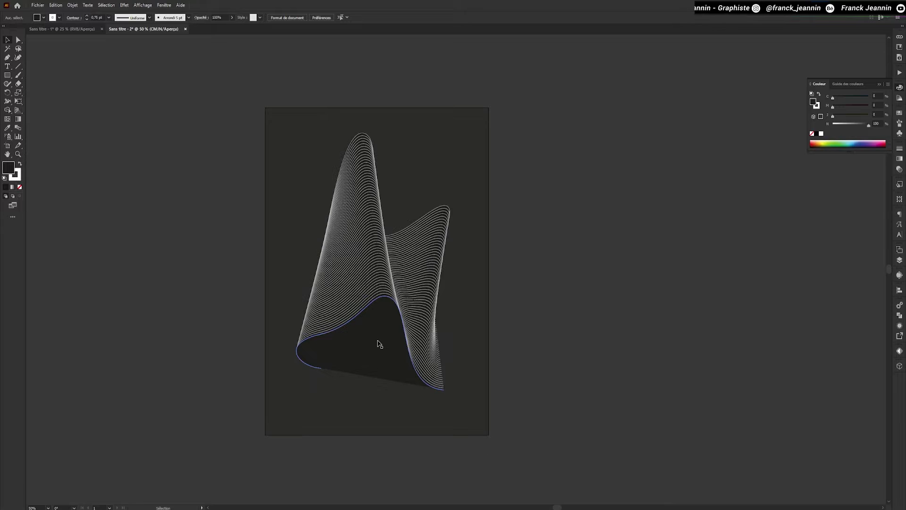
Place a copy of the blend, rotated 180 degrees, over the original on the artboard
left_click_drag(380, 344, 608, 348)
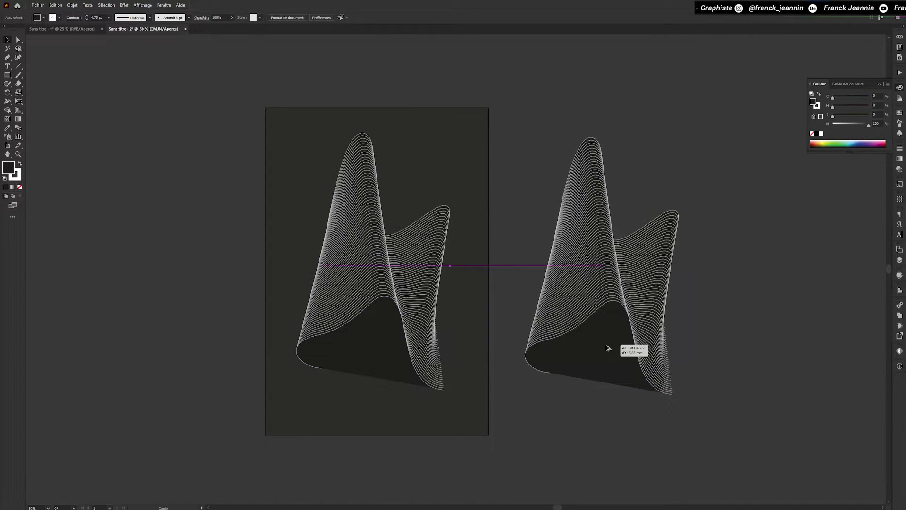
left_click_drag(608, 348, 608, 348)
key("r")
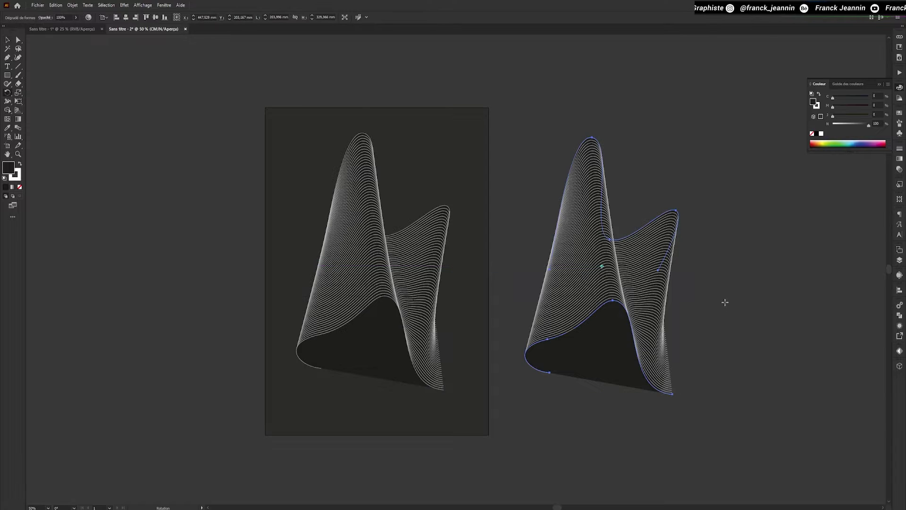
left_click_drag(721, 255, 486, 328)
key("v")
left_click_drag(598, 265, 404, 245)
right_click(403, 245)
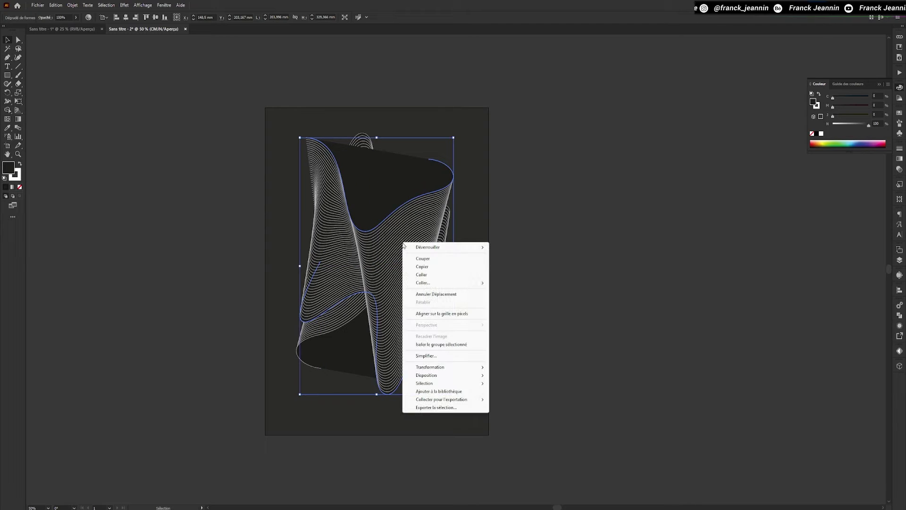
mouse_move(454, 375)
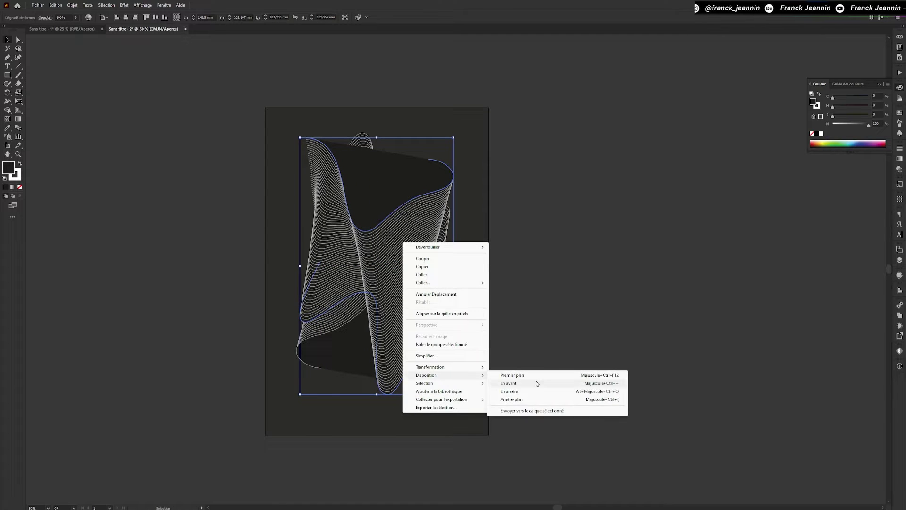
left_click(535, 403)
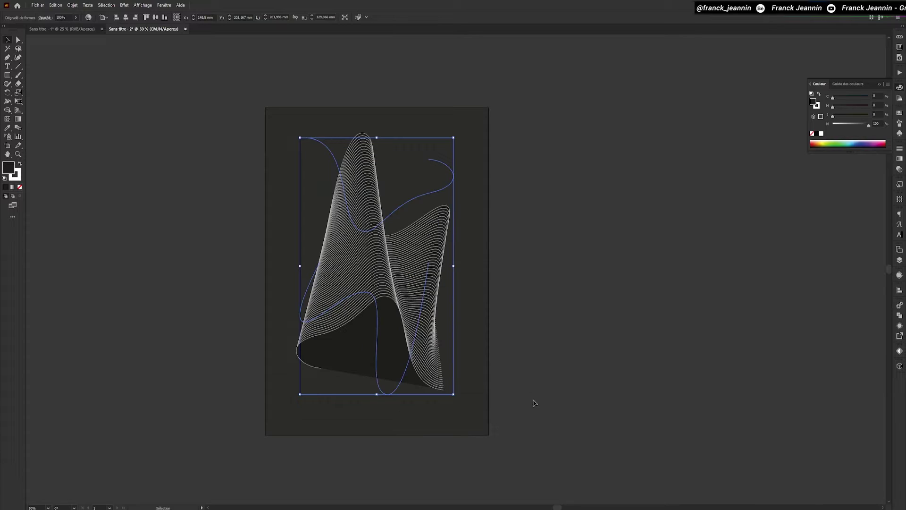
key("ctrl+z")
Send the rotated blend backward one level (En arrière) behind the original blend
right_click(411, 254)
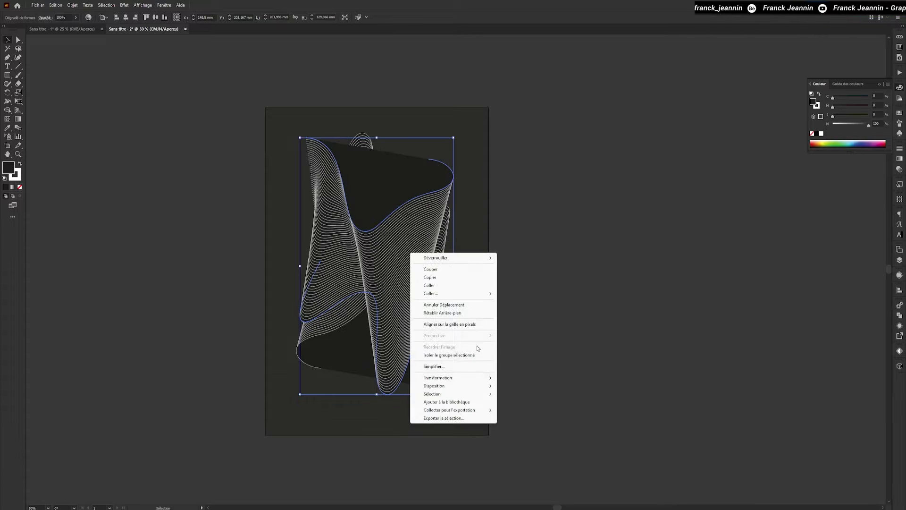
mouse_move(487, 389)
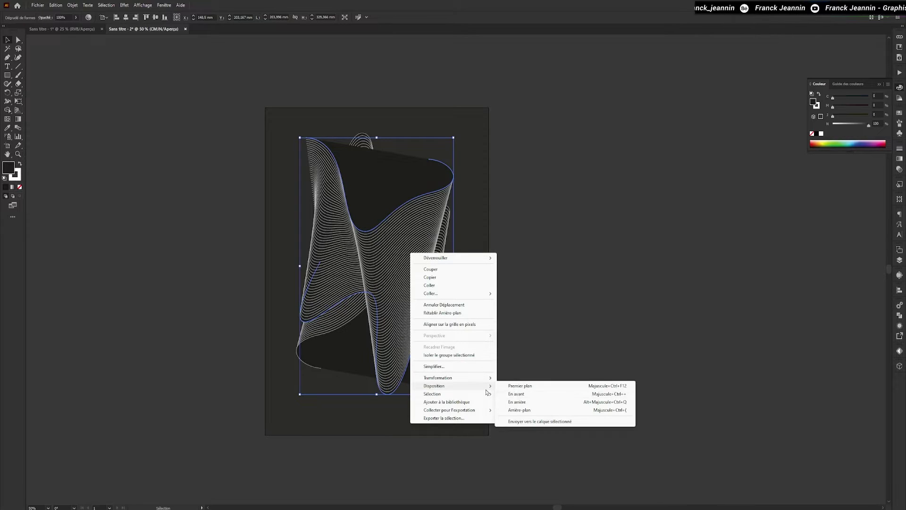
left_click(534, 404)
left_click(597, 299)
Shift the rotated blend slightly down and enlarge it a little at its lower edge and upper-right corner
left_click_drag(433, 180, 433, 188)
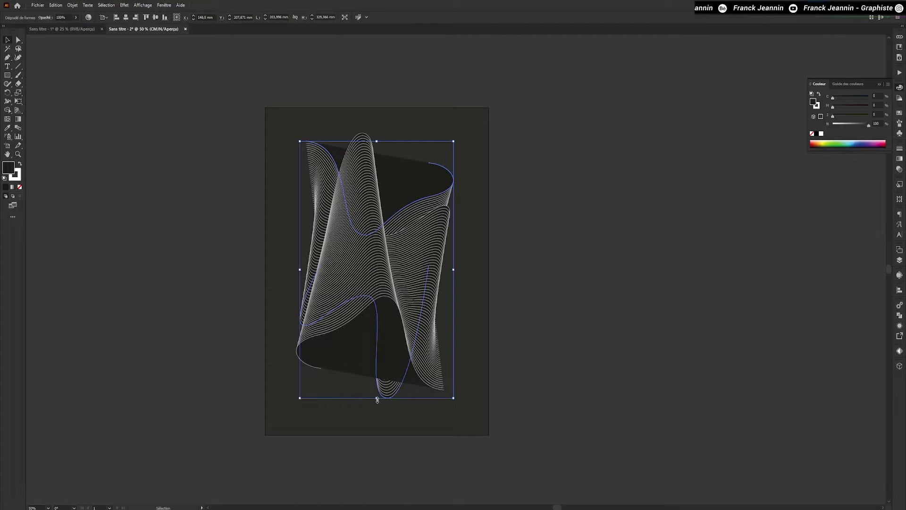
left_click_drag(377, 398, 377, 409)
left_click_drag(453, 140, 456, 136)
left_click(512, 181)
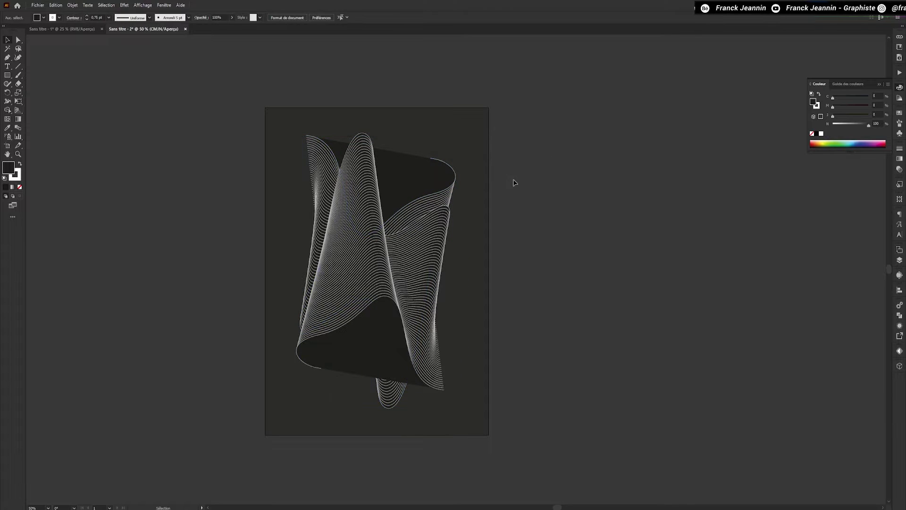
Select both blends and move them together slightly down on the artboard
left_click(378, 208)
left_click(407, 185, "shift")
left_click_drag(407, 185, 408, 188)
left_click(484, 186)
left_click_drag(593, 184, 574, 186)
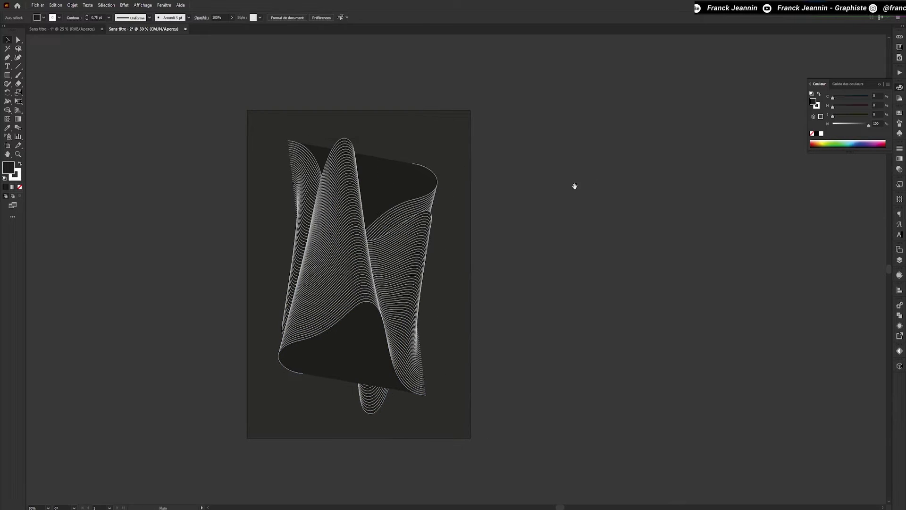
Draw a circle about 128 mm in diameter with the Ellipse tool beside the artboard
left_click(7, 76)
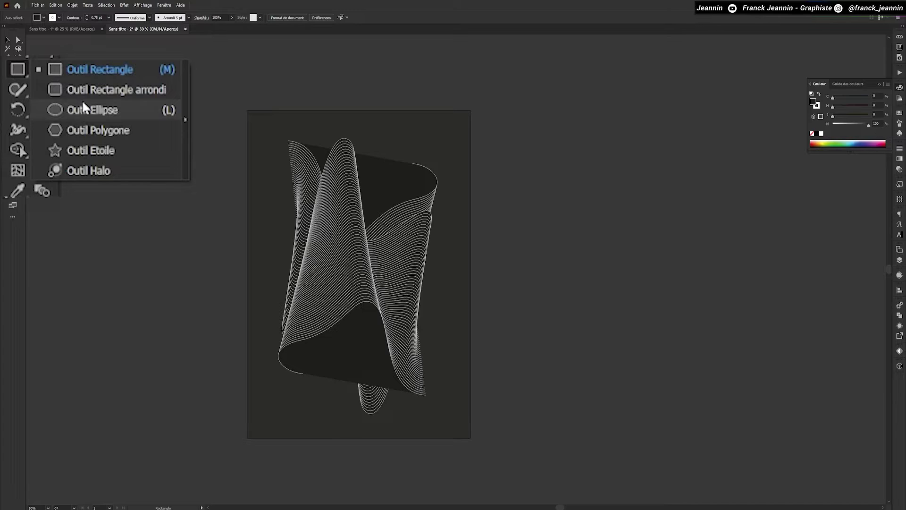
left_click(83, 110)
left_click_drag(544, 183, 576, 240)
key("v")
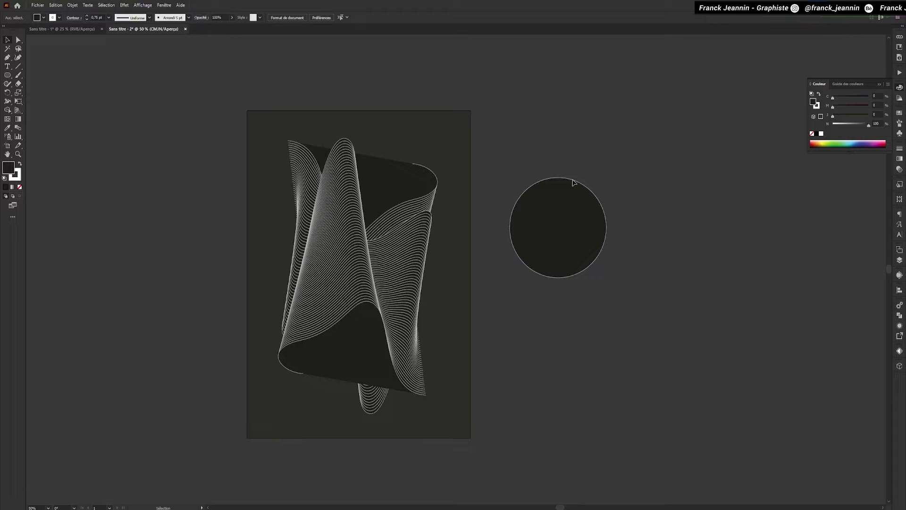
Paste the three colour squares (burgundy, peach and pale green) and place them below the circle
key("ctrl+v")
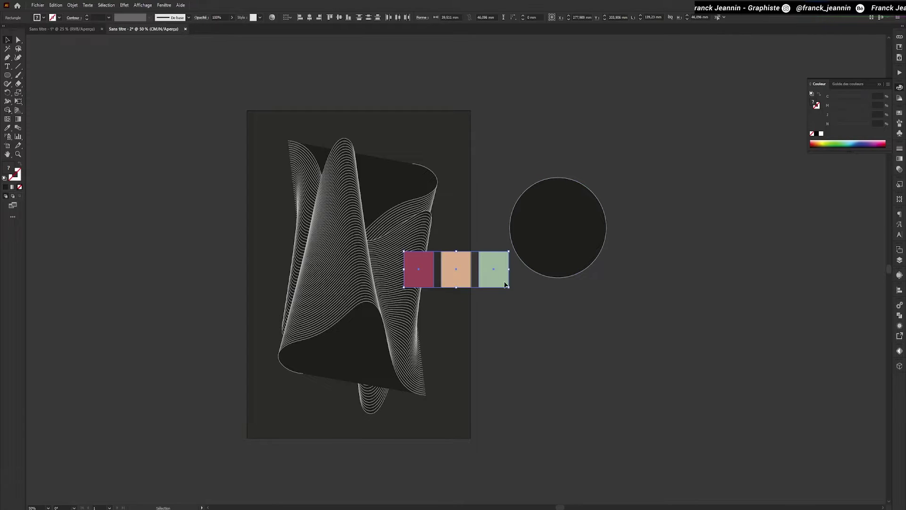
left_click_drag(496, 275, 599, 322)
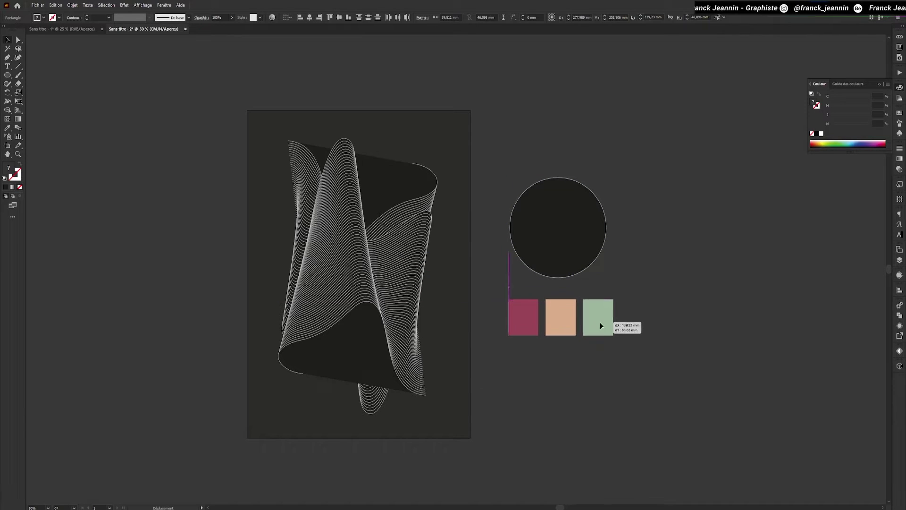
left_click(635, 282)
Remove the circle's stroke and give it a linear gradient fill
left_click(551, 235)
key("slash")
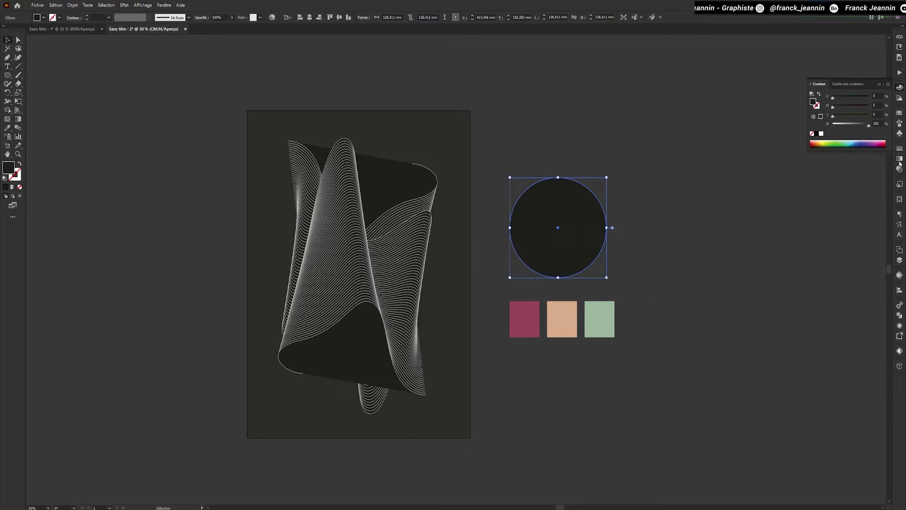
left_click(900, 160)
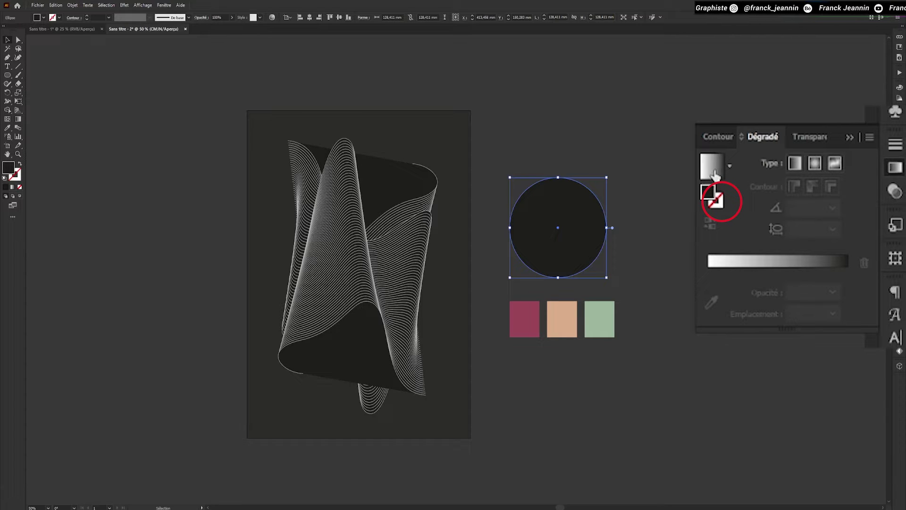
left_click(823, 201)
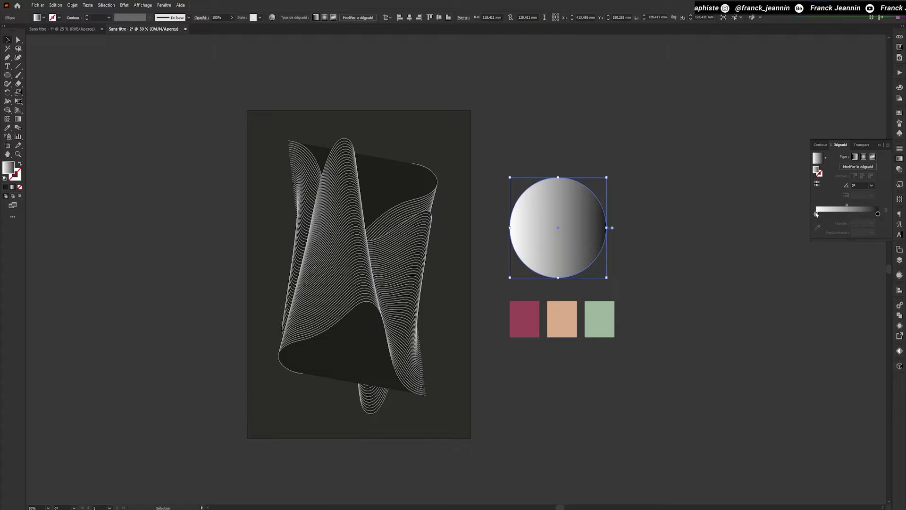
Colour the gradient's start stop from the burgundy square and its end stop from the pale green square
left_click(816, 214)
double_click(816, 214)
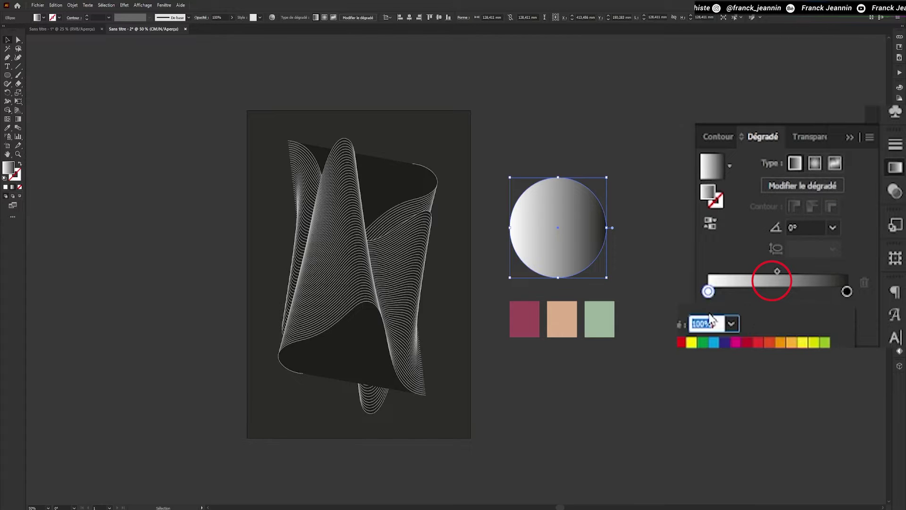
left_click(712, 318)
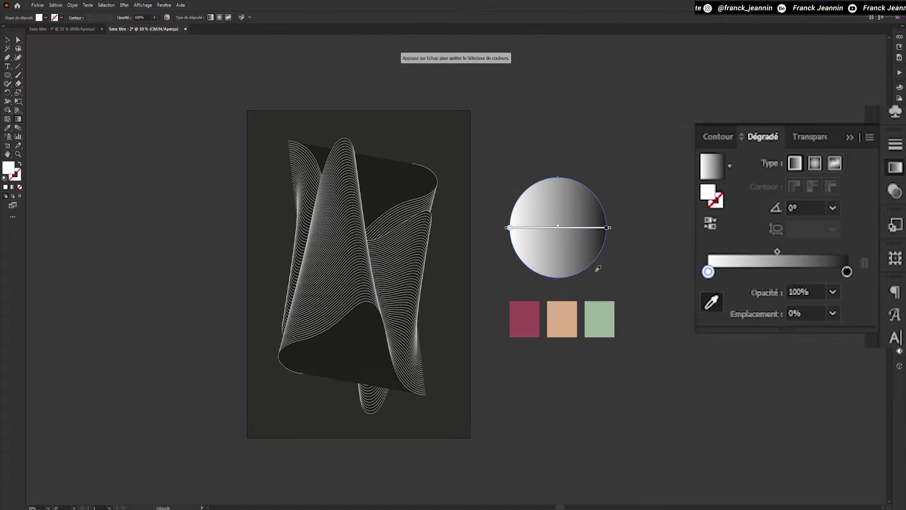
left_click(537, 308)
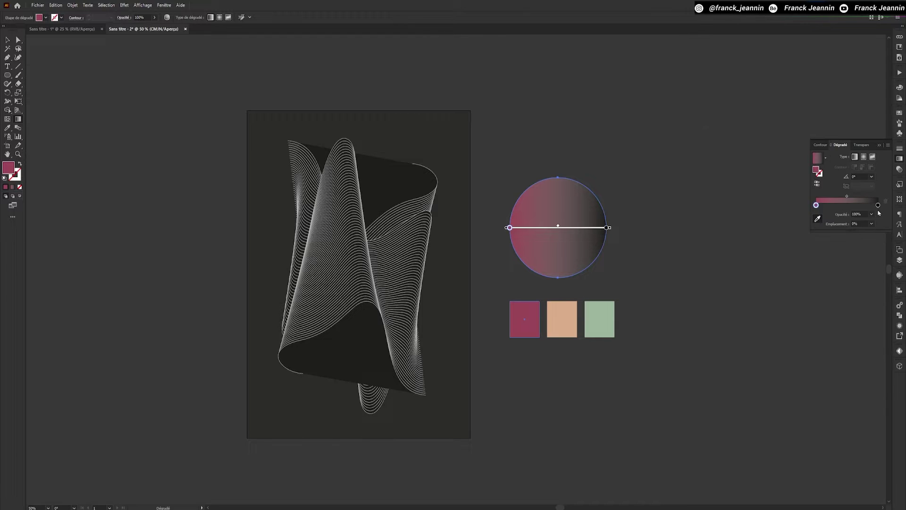
double_click(878, 205)
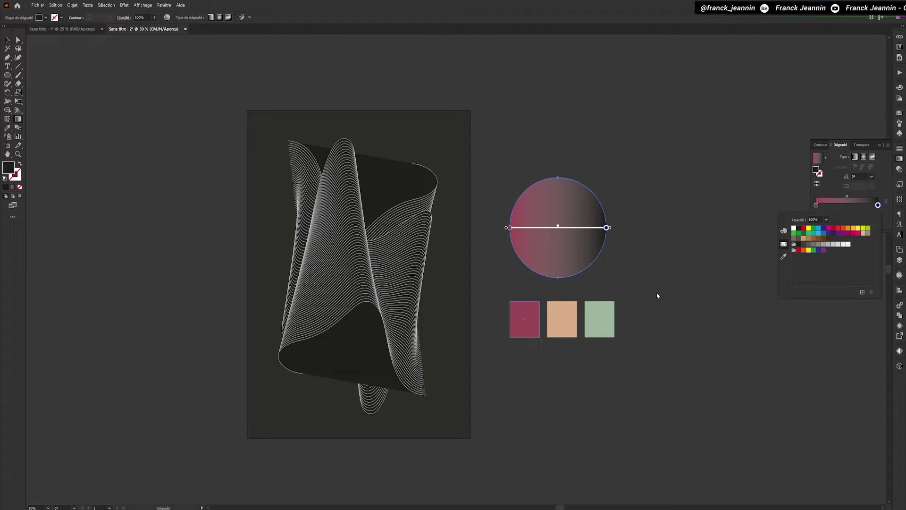
left_click(784, 257)
left_click(611, 302)
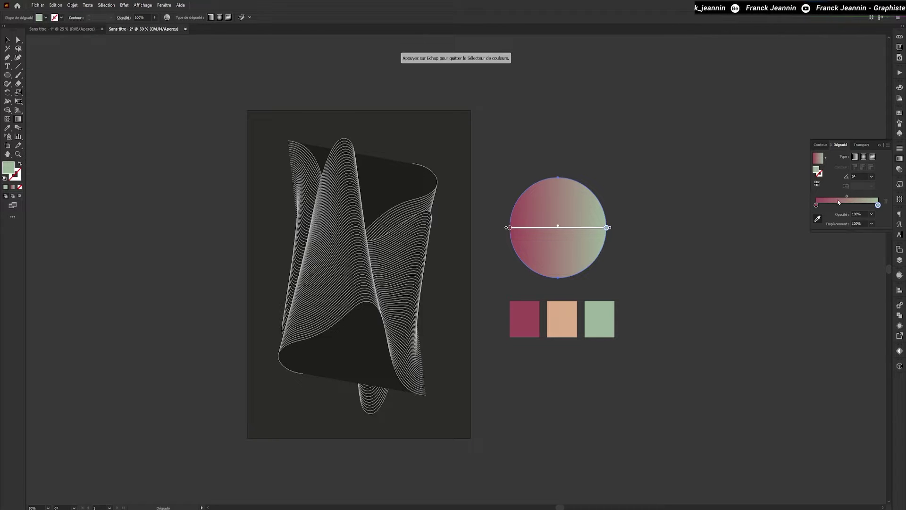
Add a middle gradient stop at about 50.6% coloured from the peach square, and remove the three colour squares
left_click(847, 205)
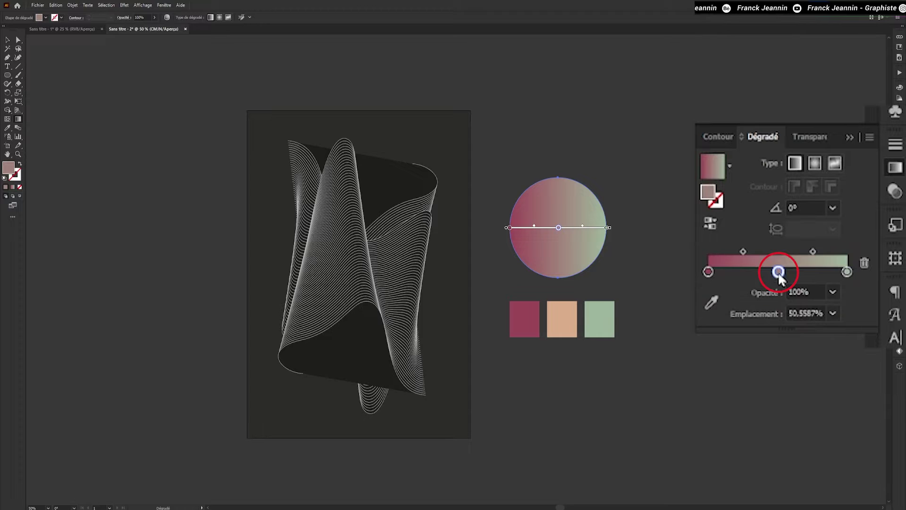
double_click(847, 205)
left_click(783, 259)
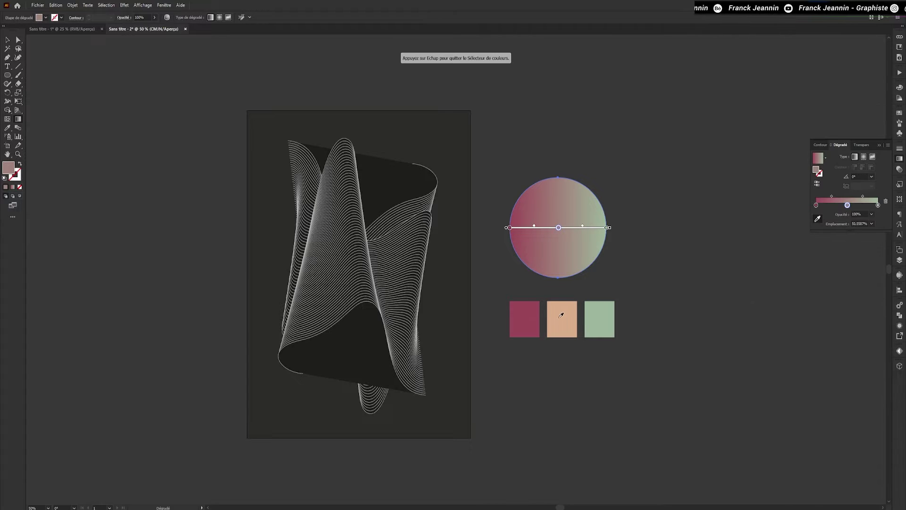
left_click(561, 315)
key("Escape")
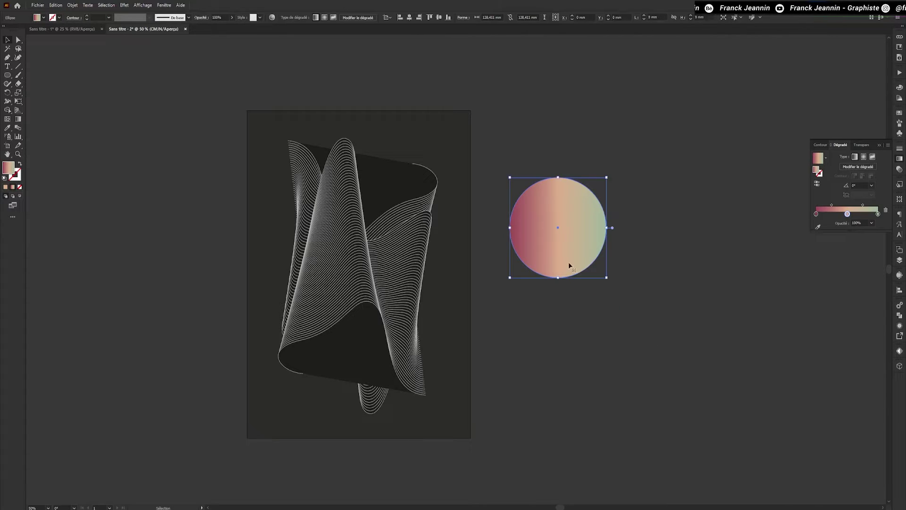
Rotate the circle so its green end faces upper left, and place it over the upper-right part of the blends
key("r")
left_click_drag(568, 261, 594, 162)
key("v")
left_click_drag(550, 239, 385, 219)
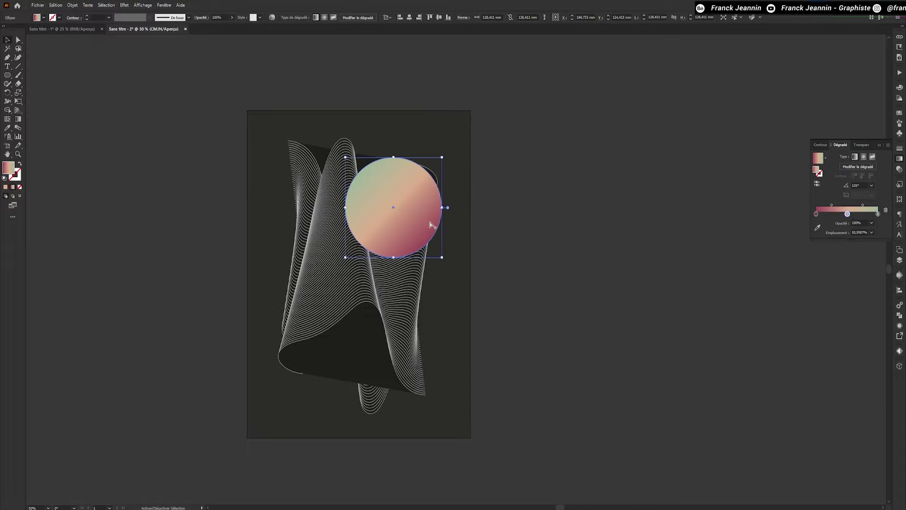
Send the circle backward (En arrière) between the two blends and nudge it slightly up and left
right_click(429, 221)
mouse_move(454, 407)
left_click(553, 424)
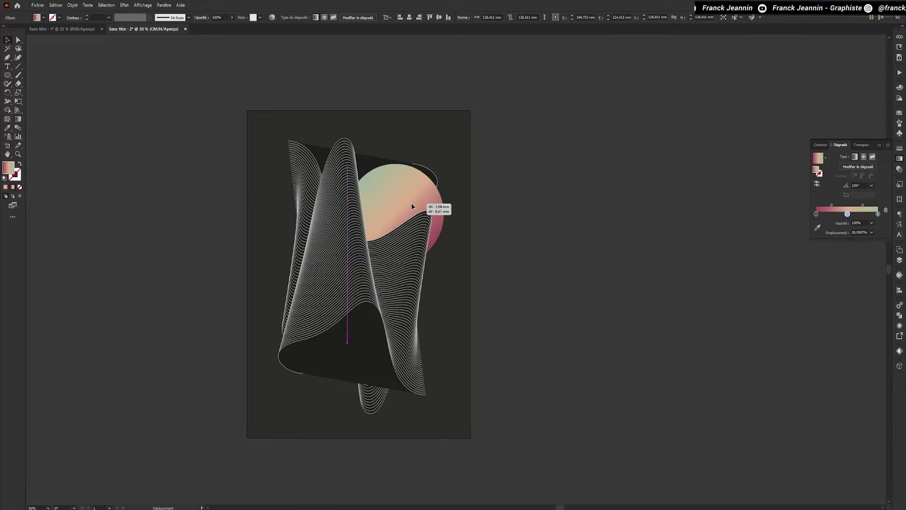
Reshape the rounded upper-right end of the back blend's path beside the circle by adjusting its direction handles
key("a")
left_click(437, 182)
left_click_drag(437, 182, 461, 178)
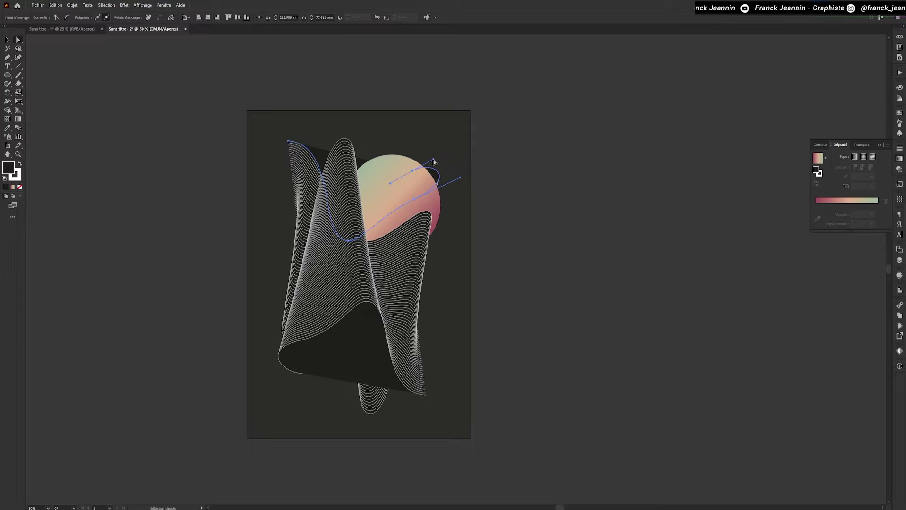
left_click(424, 206)
Apply an Ombre portée effect to the large gradient circle with 3 mm X offset, 0 mm Y offset and a softer blur
key("v")
left_click(417, 193)
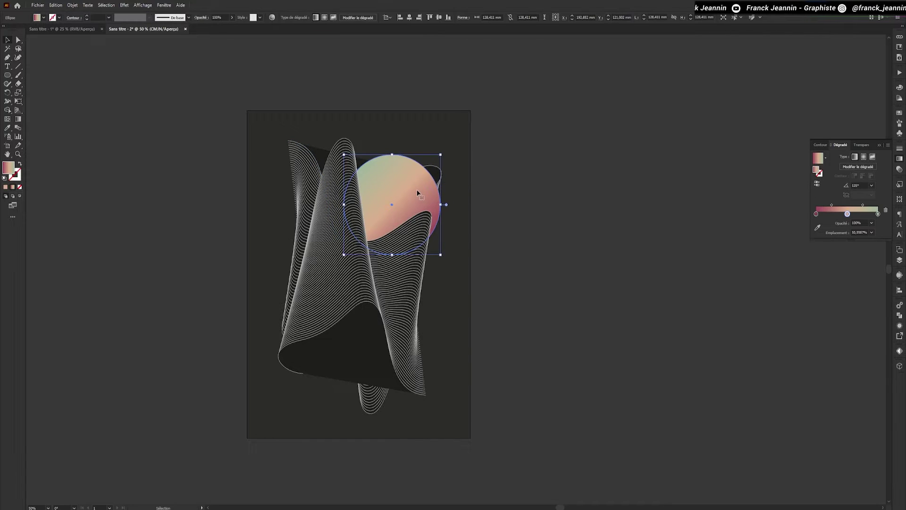
left_click(125, 5)
mouse_move(211, 94)
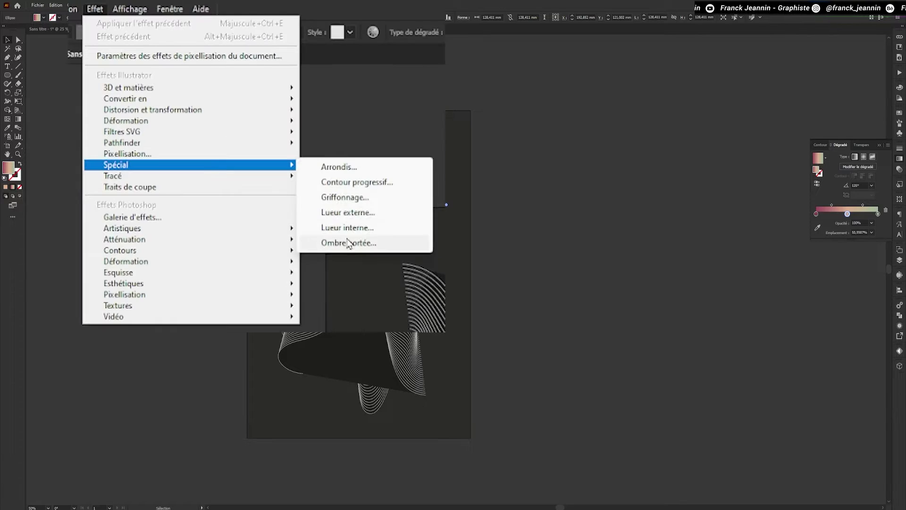
left_click(349, 243)
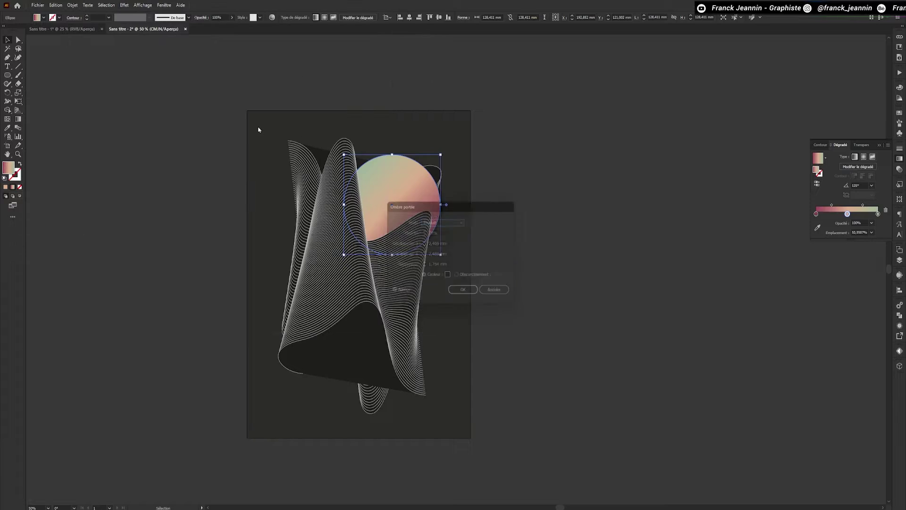
left_click_drag(471, 201, 567, 187)
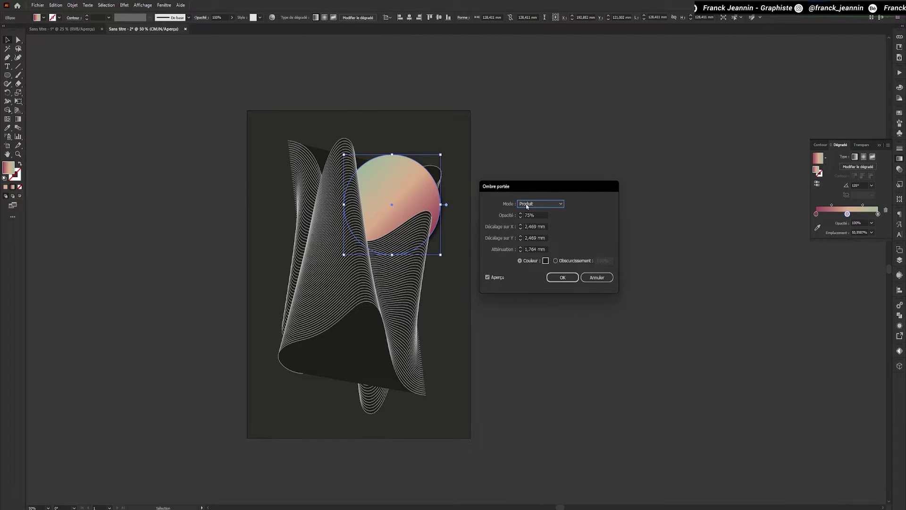
left_click(521, 226)
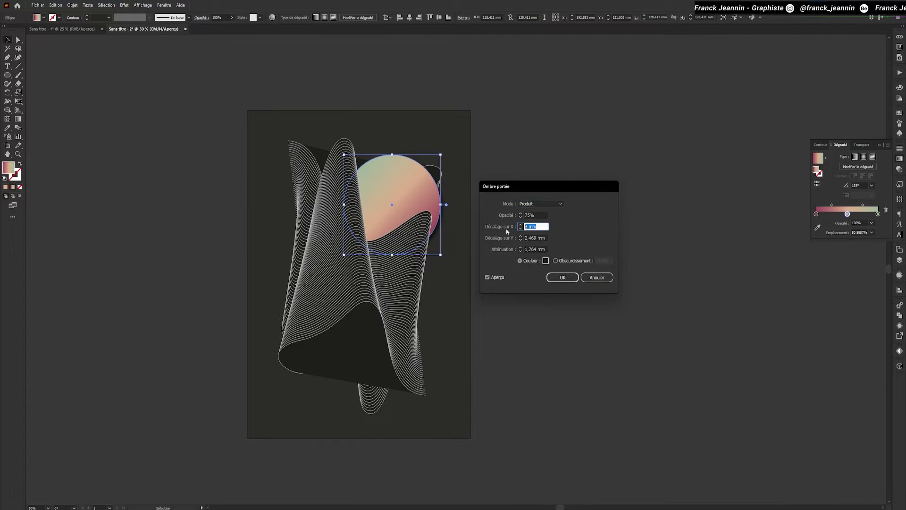
left_click(545, 238)
key("Tab")
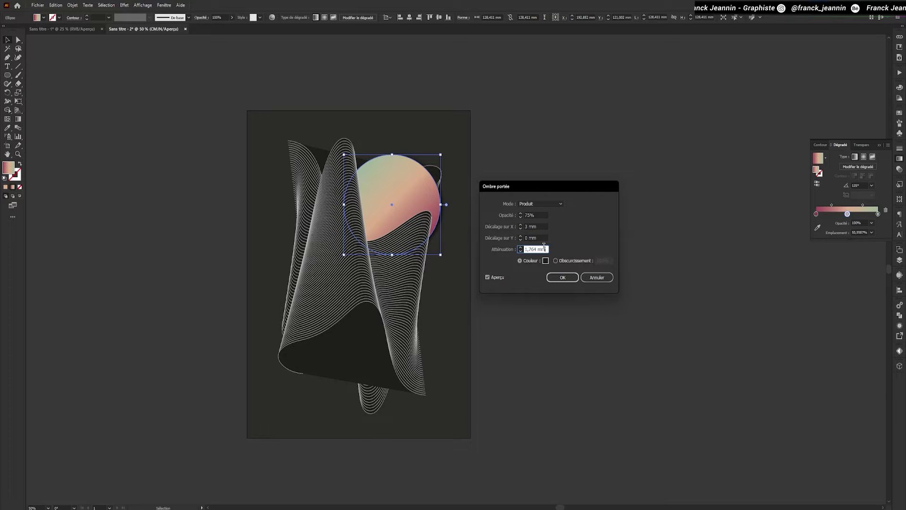
left_click(556, 261)
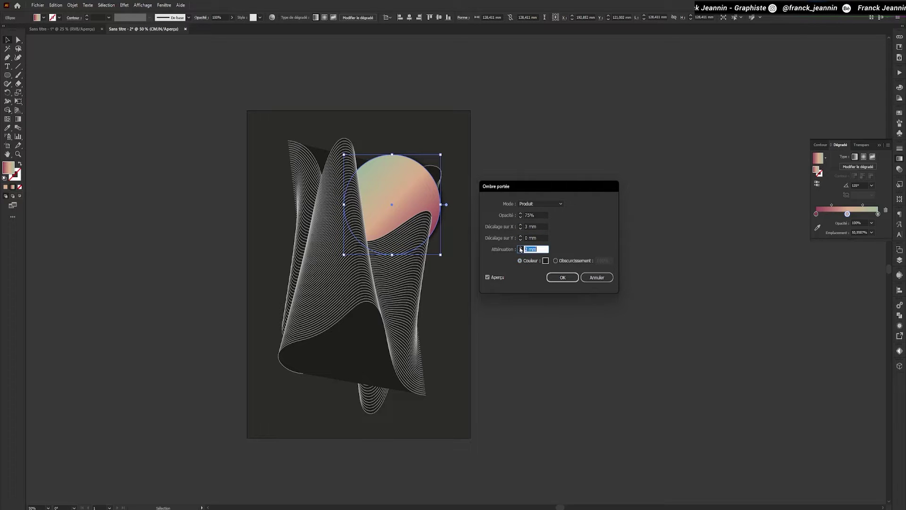
left_click(562, 278)
left_click(498, 218)
scroll(412, 184, "up", 3)
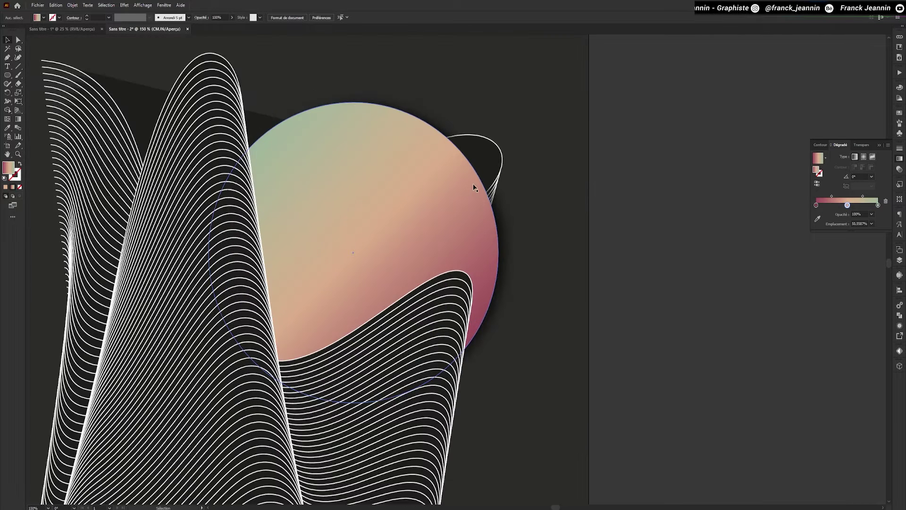
Duplicate the gradient circle, scale the copy to about 76 mm and place it at the left edge behind the front blend
scroll(474, 187, "down", 3)
left_click_drag(460, 190, 362, 238)
key("s")
left_click_drag(442, 366, 394, 326)
key("v")
left_click_drag(324, 260, 331, 261)
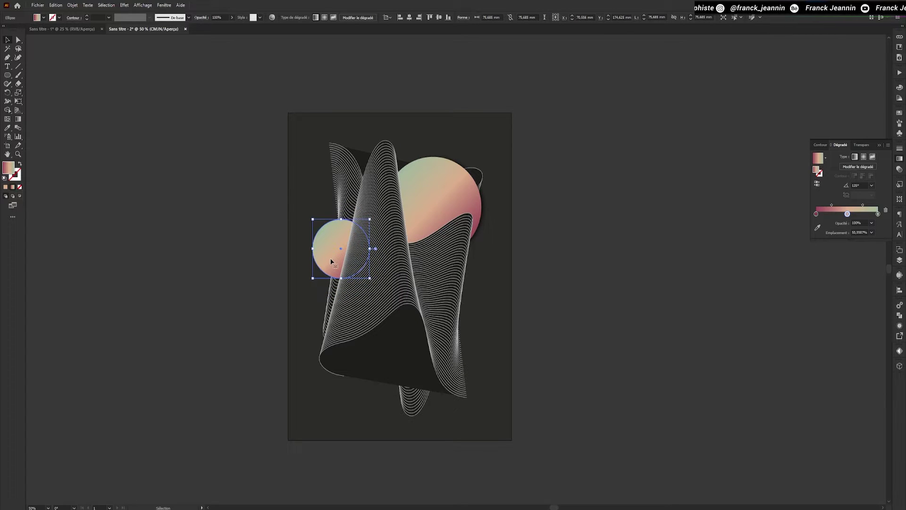
Paste a copy of the gradient circle, scale it to about 92 mm and place it in front of the blend's lower-left end
key("a")
key("ctrl+c")
key("ctrl+v")
left_click_drag(453, 278, 338, 374)
key("s")
left_click_drag(371, 400, 379, 409)
key("v")
left_click_drag(359, 375, 361, 373)
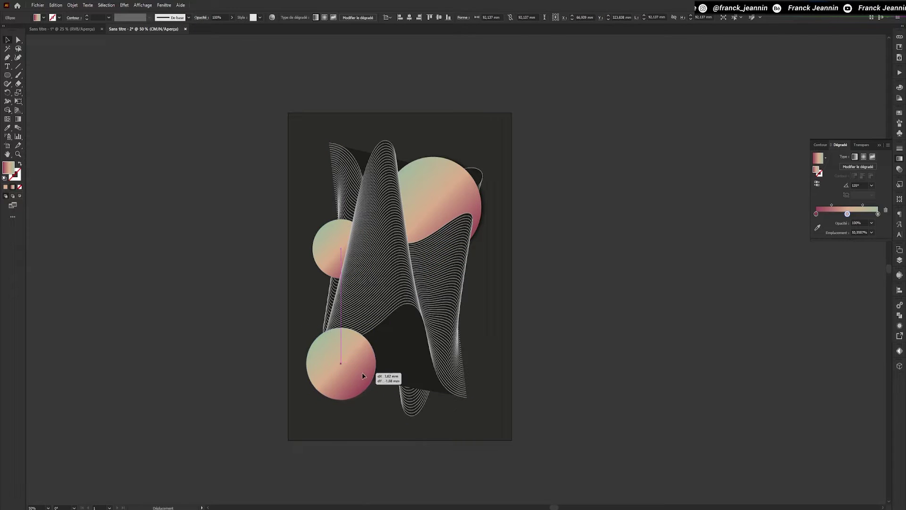
Scale the lower-left circle down to about 85 mm and slightly shrink the circle above it
key("s")
left_click_drag(397, 424, 392, 419)
key("v")
left_click(341, 254)
key("s")
left_click_drag(409, 339, 399, 326)
key("v")
Duplicate the lower-left circle, scale the copy down to a small accent circle and place it on the dark shape's upper edge
left_click(357, 383)
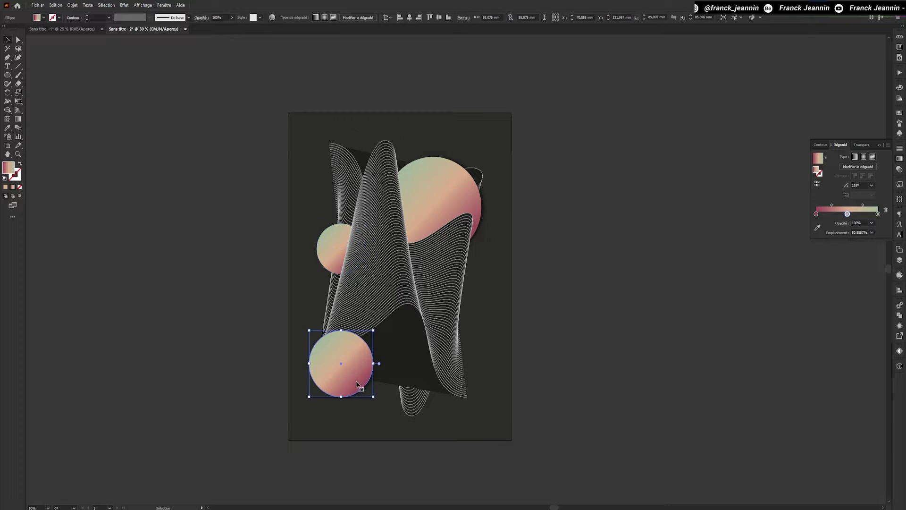
left_click_drag(358, 383, 410, 350, "alt")
key("s")
left_click_drag(431, 390, 416, 365)
key("v")
left_click_drag(399, 339, 396, 325)
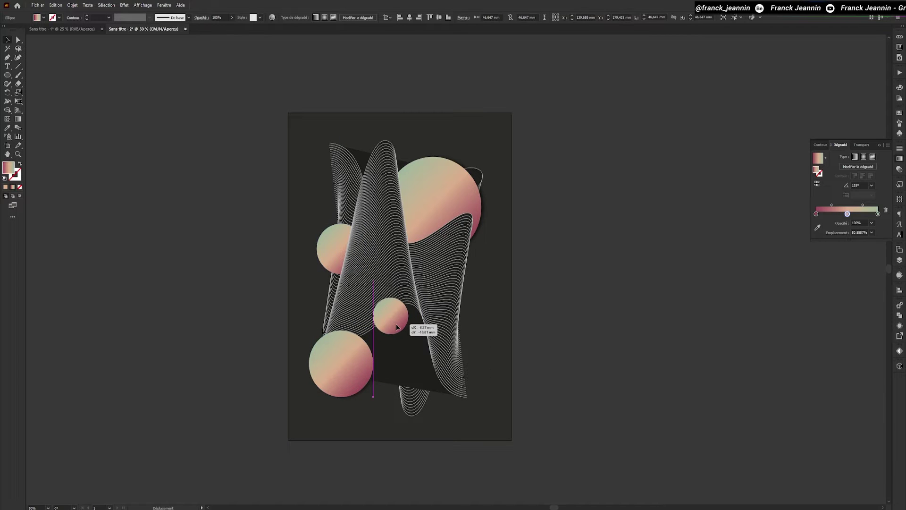
key("s")
left_click_drag(427, 373, 419, 365)
key("v")
left_click_drag(396, 321, 400, 321)
Scale the lower-left circle down to about 78 mm and move it slightly up
left_click(354, 372)
key("s")
left_click_drag(387, 431, 382, 425)
key("v")
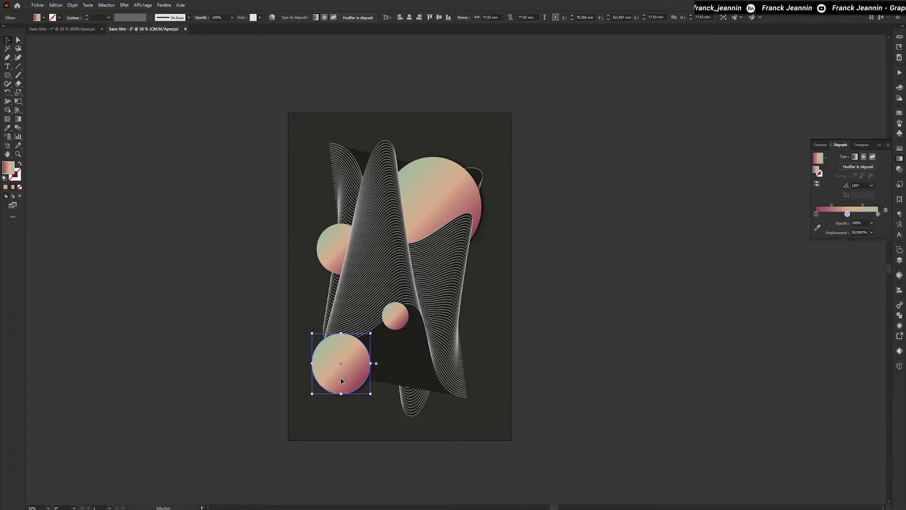
left_click_drag(342, 381, 344, 375)
Paste the white maze-like pattern, scale it down and place it on the empty canvas to the right of the poster
left_click(578, 360)
key("ctrl+v")
left_click_drag(536, 264, 661, 266)
key("s")
left_click_drag(720, 444, 644, 350)
key("v")
left_click_drag(585, 292, 627, 298)
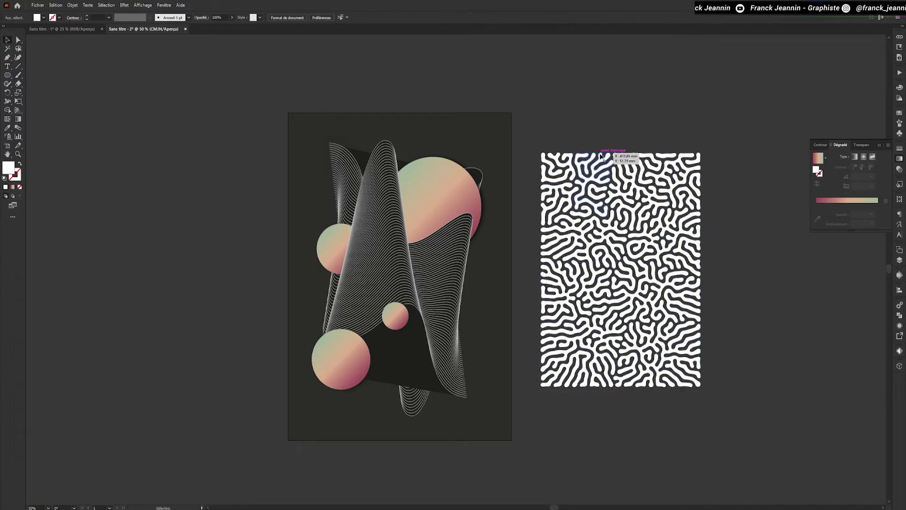
Move the maze pattern onto the poster's lower-left area and scale it down to a rectangle surrounding the lower-left circle
left_click_drag(627, 196, 359, 247)
key("s")
left_click_drag(510, 461, 452, 410)
key("v")
left_click_drag(363, 345, 363, 362)
key("s")
left_click_drag(462, 446, 456, 440)
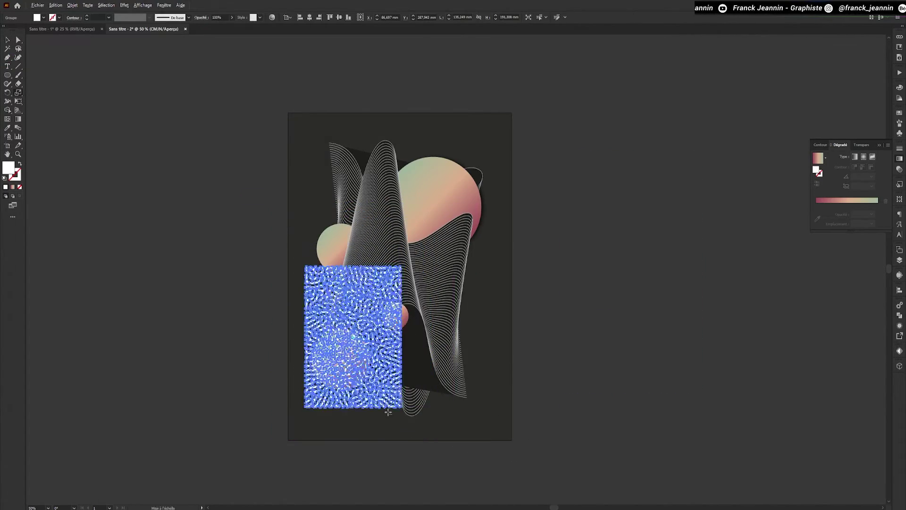
key("v")
scroll(387, 413, "up", 3)
left_click_drag(397, 351, 397, 363)
Send the maze pattern backward (En arrière) until it lies behind the circles and the front blend
scroll(408, 377, "down", 2)
right_click(394, 360)
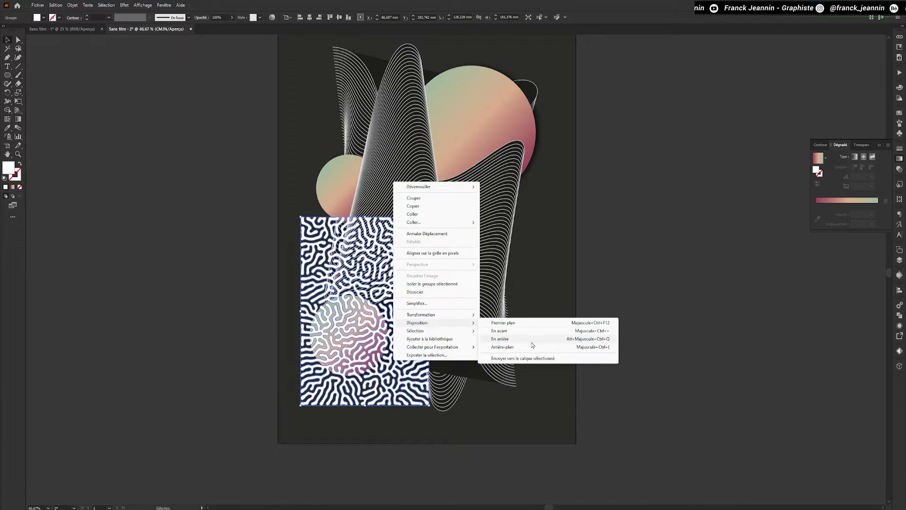
left_click(529, 340)
right_click(371, 352)
mouse_move(434, 471)
left_click(483, 488)
right_click(378, 383)
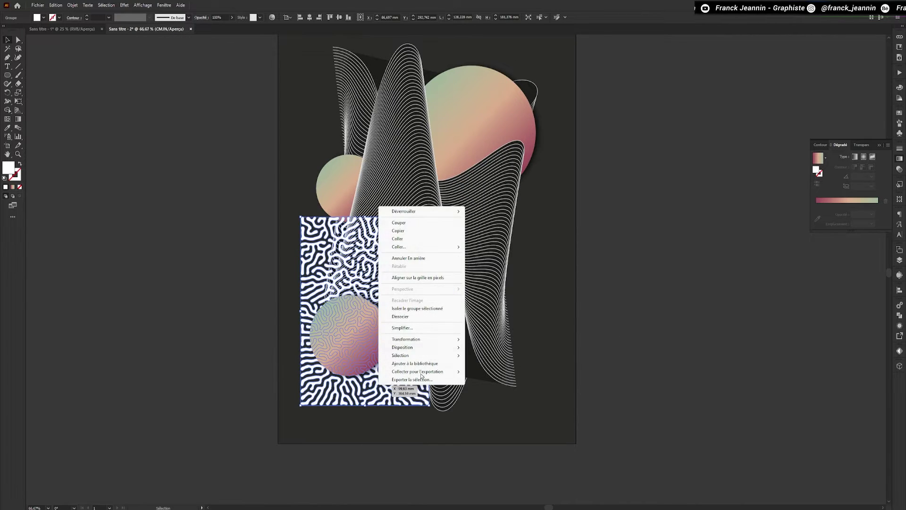
mouse_move(427, 347)
left_click(481, 365)
Paste a duplicate of the maze pattern and place it to the right of the poster
left_click(398, 385)
left_click(398, 385)
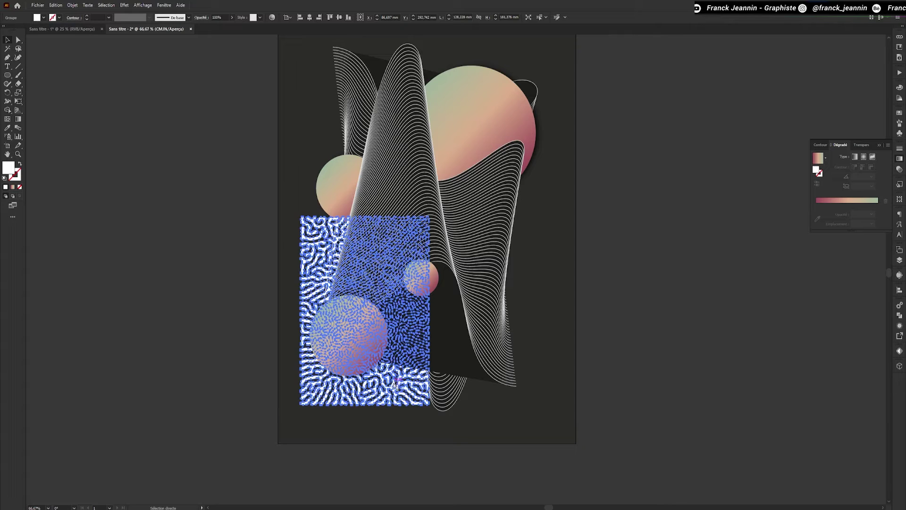
left_click(618, 343)
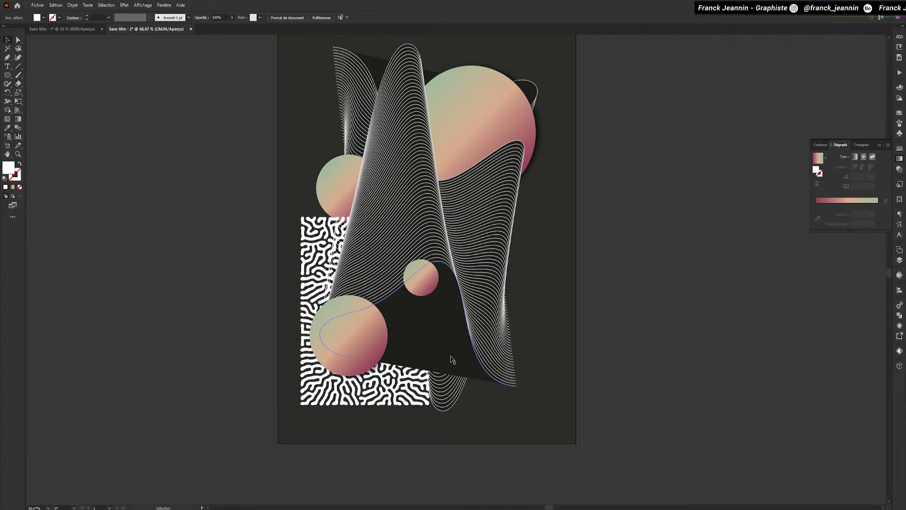
key("ctrl+v")
left_click_drag(545, 356, 811, 333)
Copy the front blend's dark bottom path and place the pasted copy below the spare maze pattern
key("a")
left_click(443, 341)
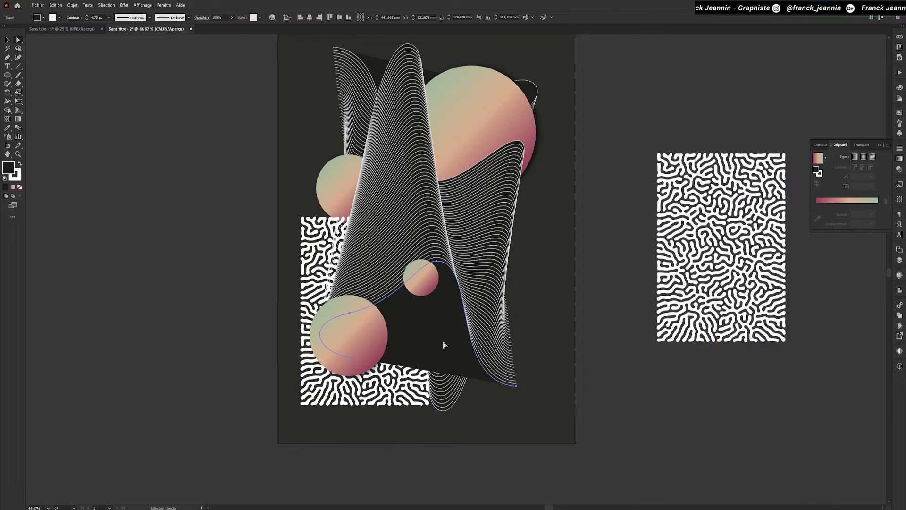
key("ctrl+c")
left_click(666, 389)
left_click_drag(723, 399, 615, 404)
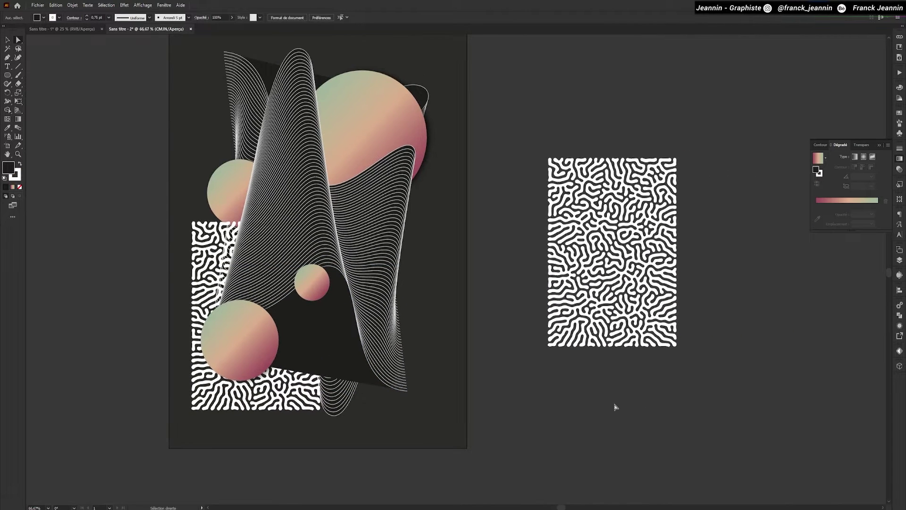
key("ctrl+v")
key("a")
left_click_drag(445, 308, 638, 452)
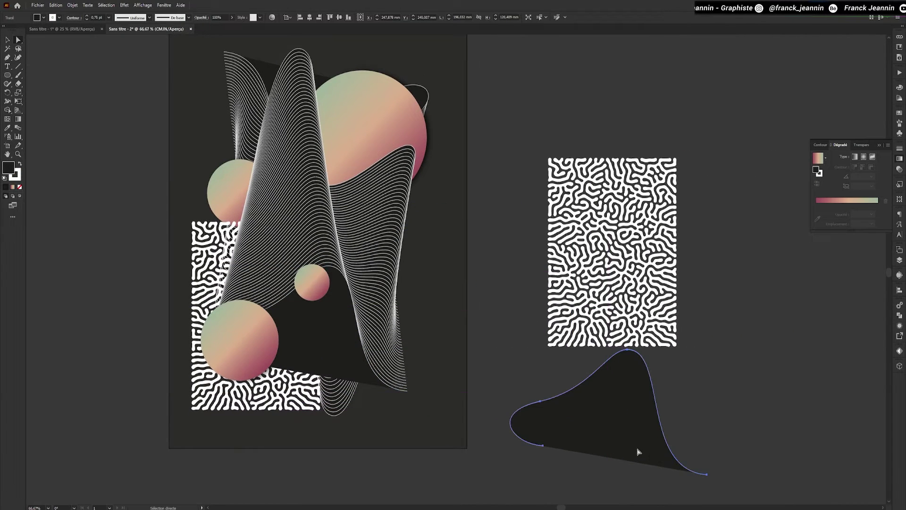
Remove the stroke from the copied path, keeping its dark fill
left_click(20, 187)
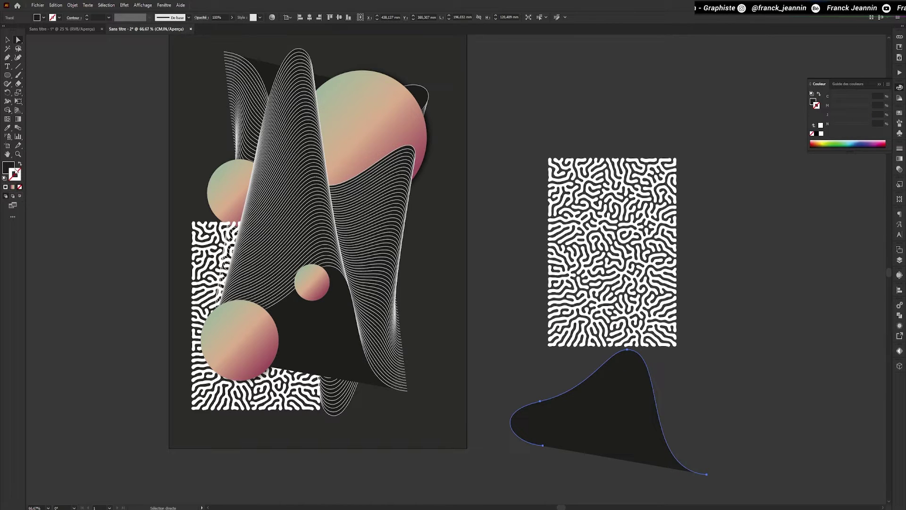
left_click(11, 166)
right_click(561, 431)
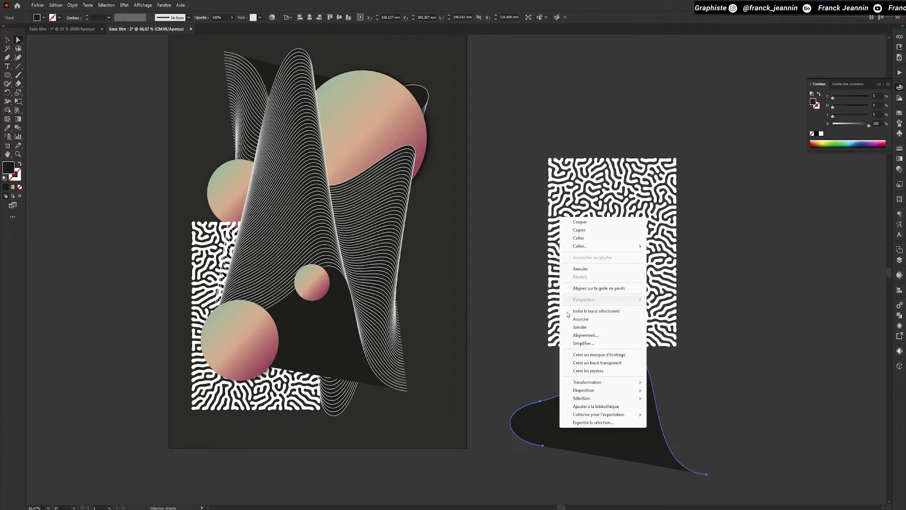
key("Escape")
Close the copied path with the Pen tool by joining its two open ends along the bottom
key("p")
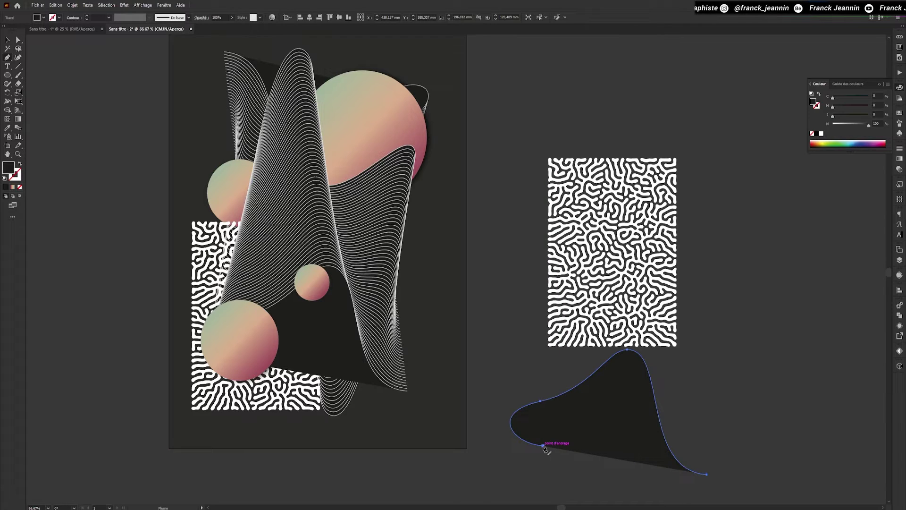
left_click(543, 445)
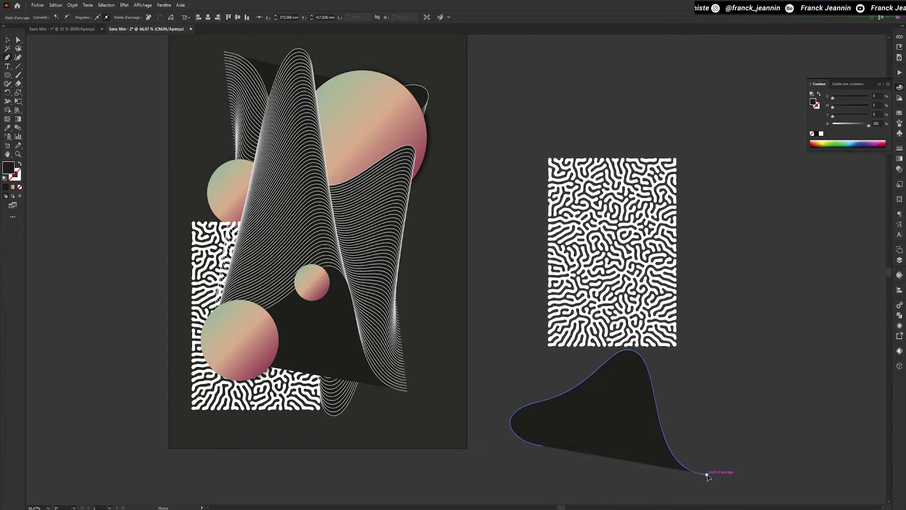
left_click(707, 475)
key("v")
left_click(721, 439)
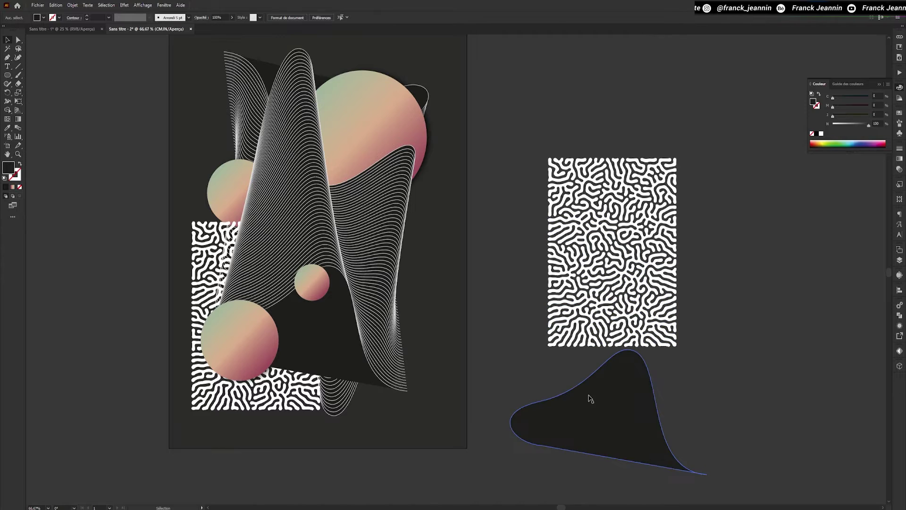
Align the closed dark shape over the front blend's bottom end and send it backward beneath the two lower circles
left_click_drag(590, 399, 316, 343)
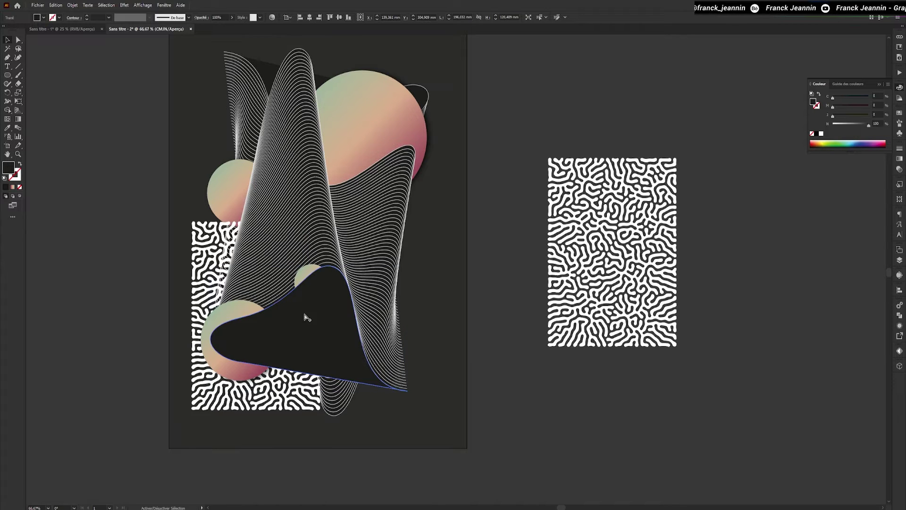
key("ctrl+bracketleft")
key("ctrl+bracketleft")
left_click(548, 323)
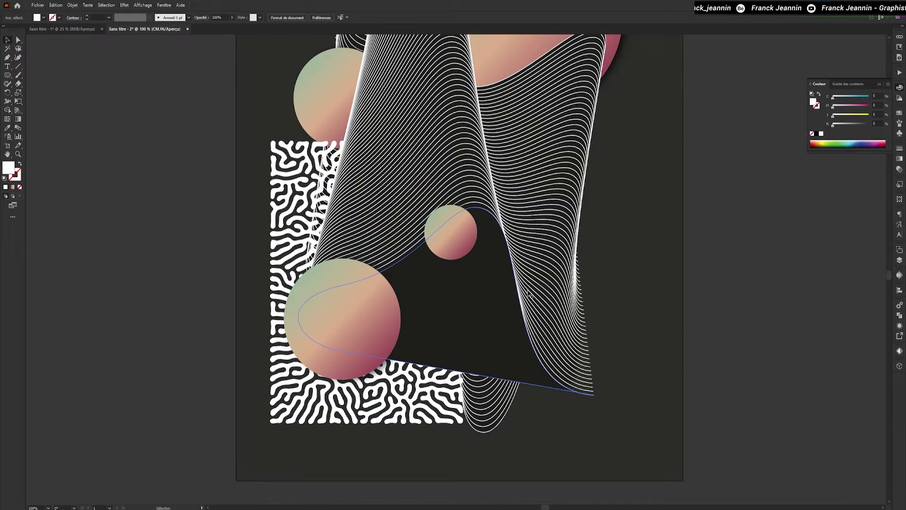
Select the closed dark shape and activate the Draw Inside mode
left_click_drag(451, 303, 433, 305)
key("a")
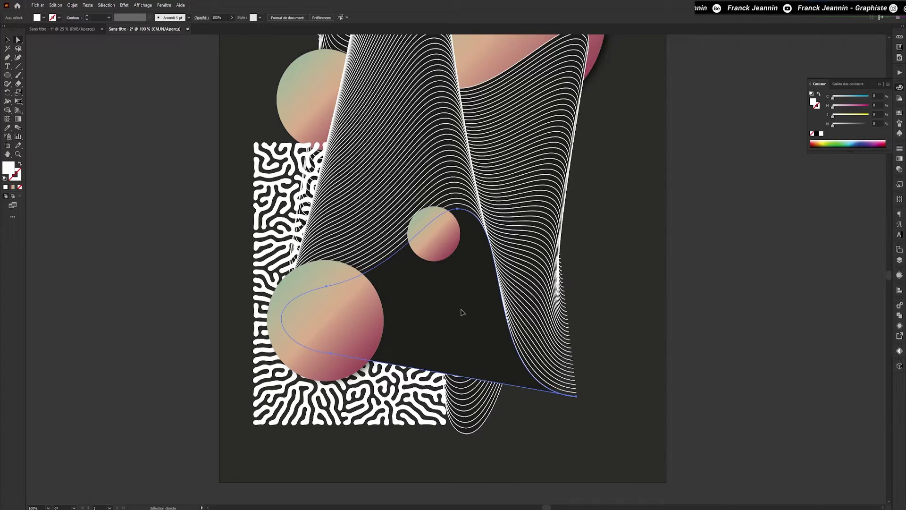
left_click(462, 312)
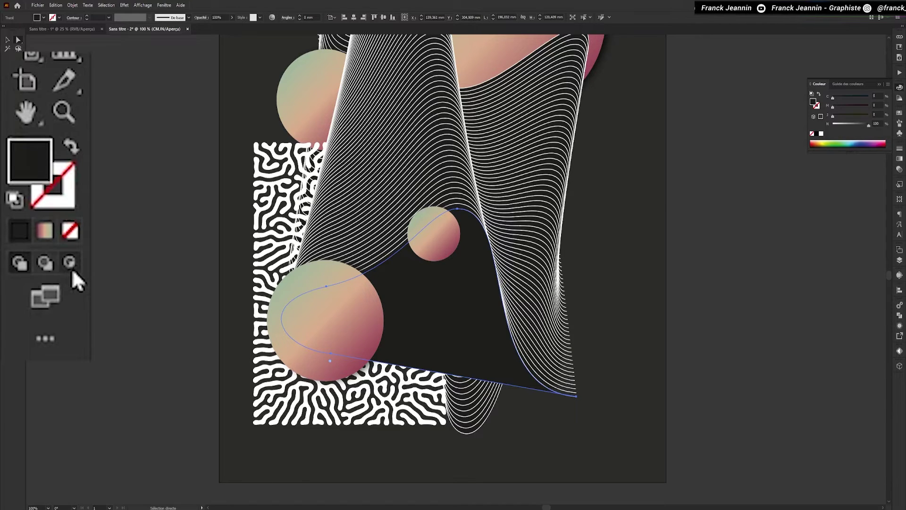
left_click(20, 196)
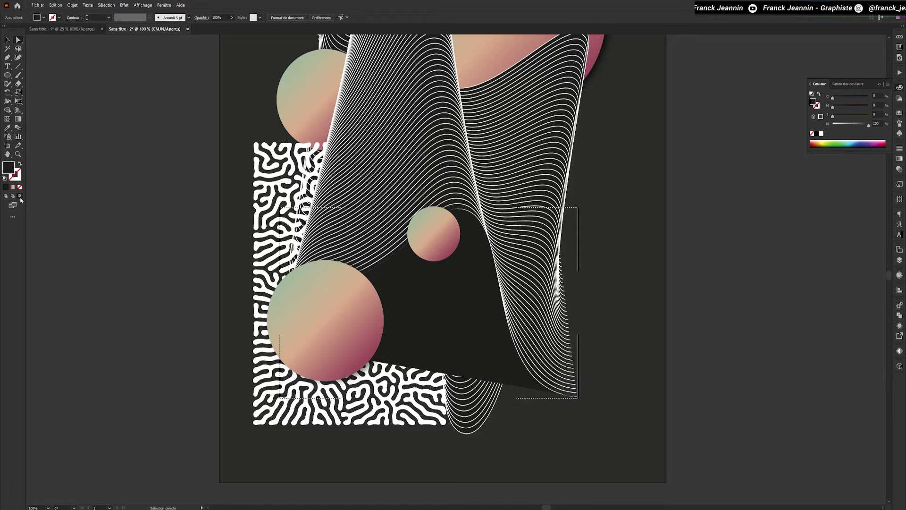
Paste the maze pattern inside the dark shape, align it with the pattern behind, and deselect everything
key("ctrl+v")
left_click_drag(389, 343, 435, 342)
scroll(433, 436, "up", 4)
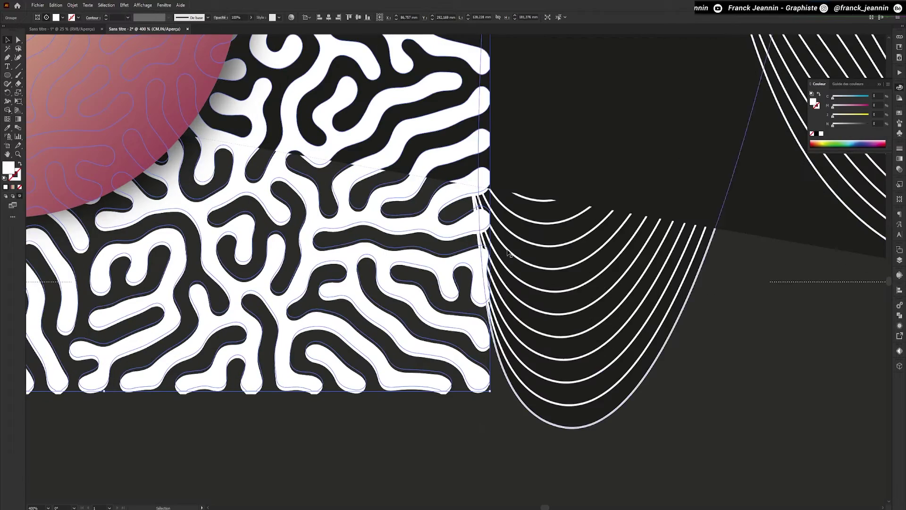
left_click_drag(480, 113, 407, 324)
scroll(481, 118, "down", 4)
left_click(518, 216)
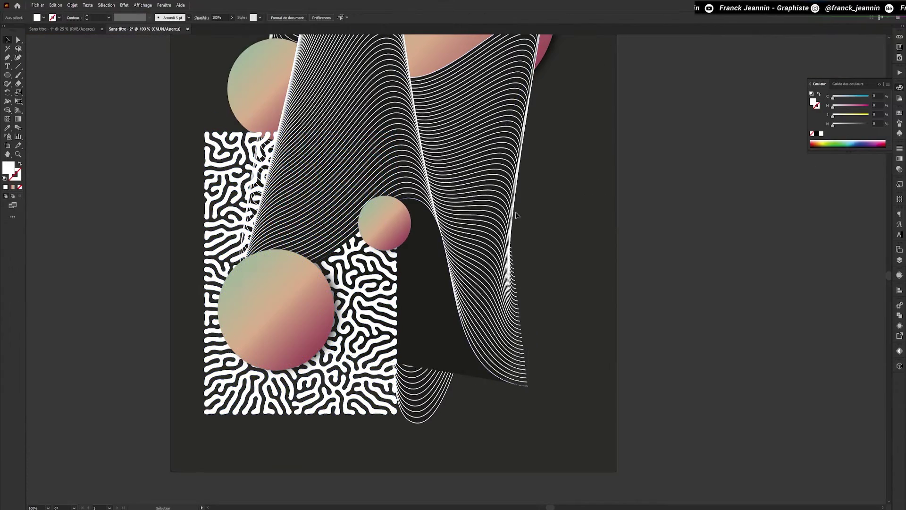
left_click_drag(500, 214, 502, 250)
key("a")
left_click(426, 278)
key("ctrl+shift+a")
key("ctrl+0")
key("v")
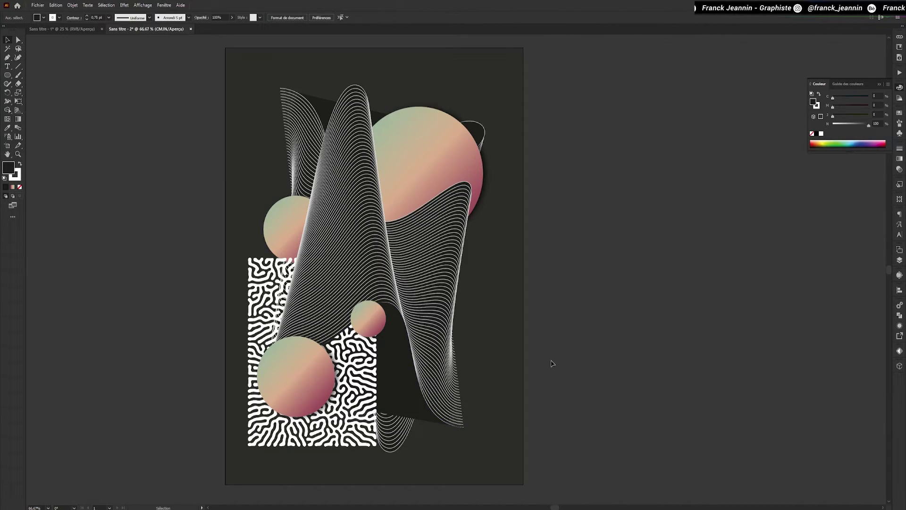
Duplicate the dark curved path at the front blend's bottom end
key("a")
left_click(392, 348)
key("ctrl+c")
key("ctrl+v")
key("v")
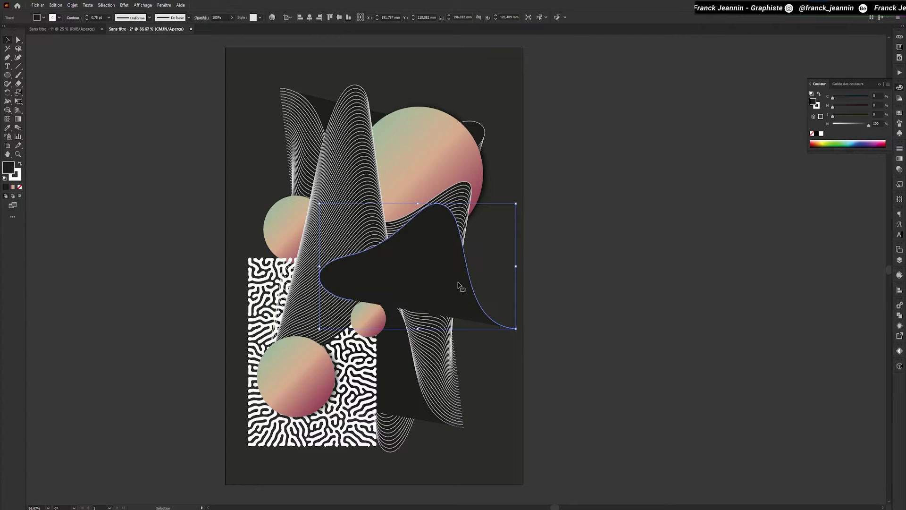
Remove the duplicate path's fill and place the open curve over the front blend's bottom edge
left_click_drag(458, 283, 572, 328)
left_click(44, 18)
left_click(5, 30)
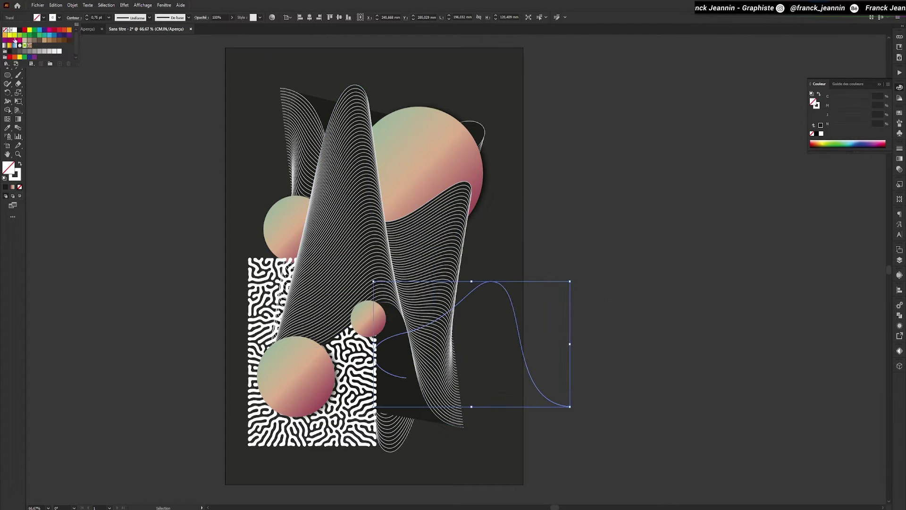
left_click_drag(519, 338, 412, 360)
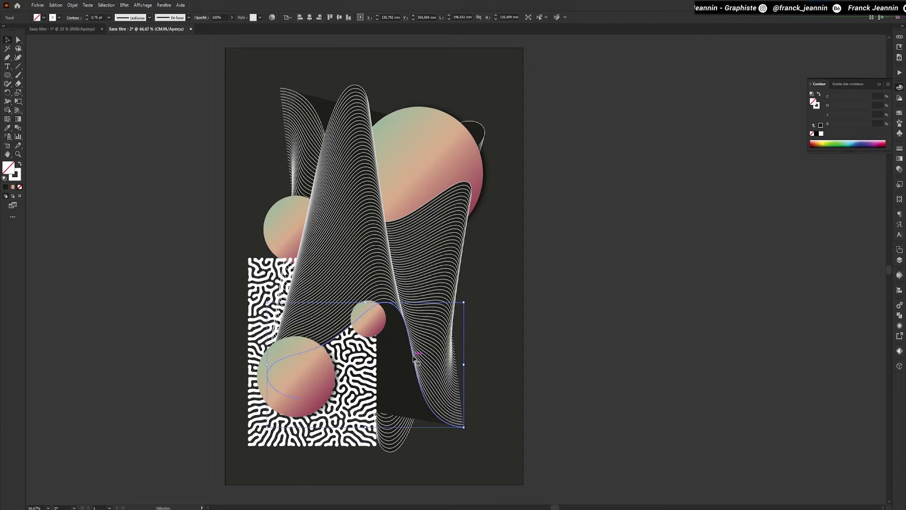
left_click(739, 216)
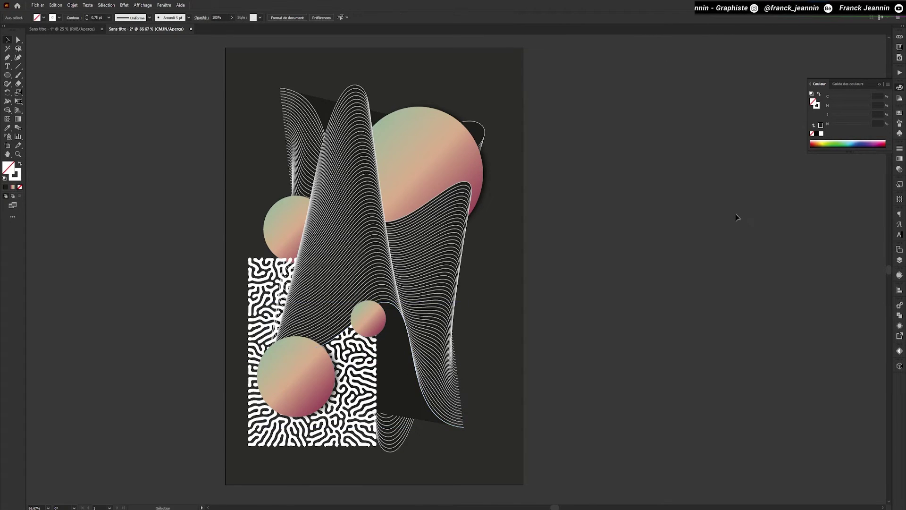
Align the unfilled curve with the front blend's bottom path by horizontal and vertical centers, then deselect both
scroll(391, 313, "up", 7)
left_click(429, 235)
left_click(428, 235, "shift")
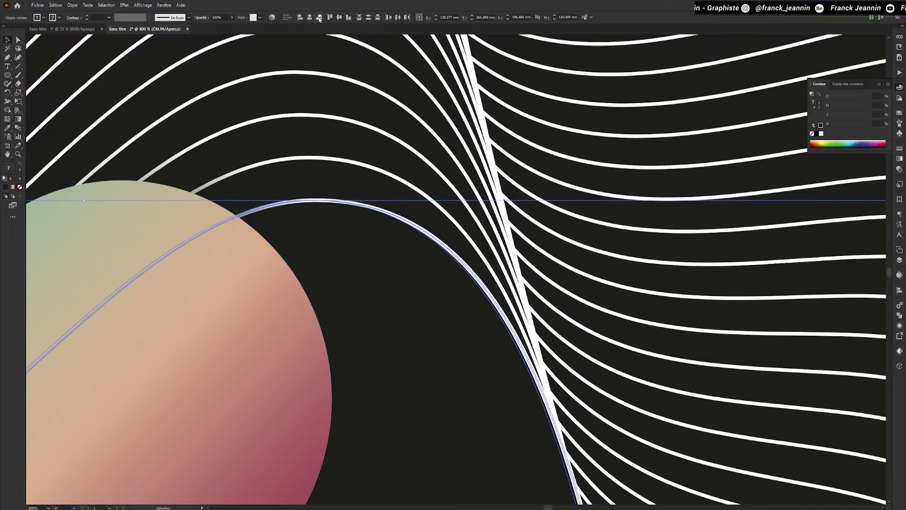
left_click(309, 17)
left_click(339, 18)
scroll(421, 114, "down", 4)
left_click(752, 219)
scroll(752, 220, "down", 3)
left_click_drag(711, 188, 505, 259)
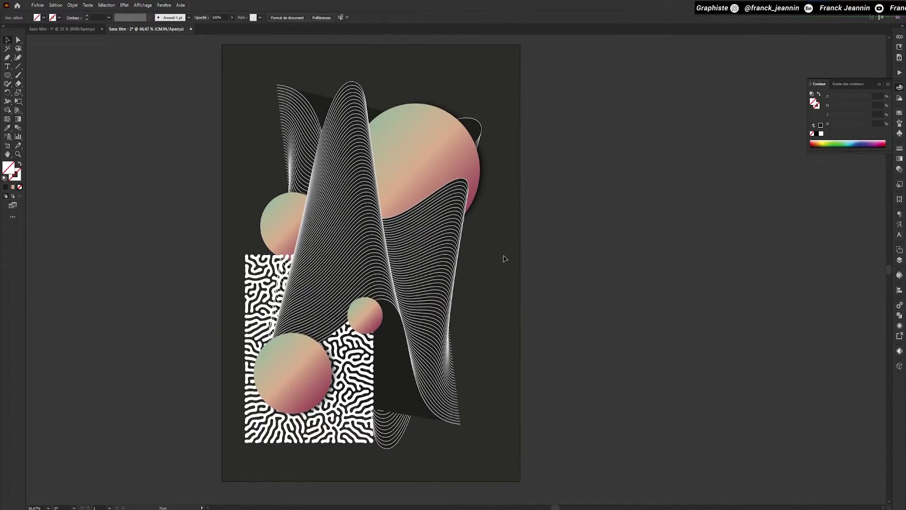
Draw a small unfilled circle about 6.4 mm wide with a white 1 pt stroke beside the artboard and select it
left_click(60, 18)
left_click(633, 4)
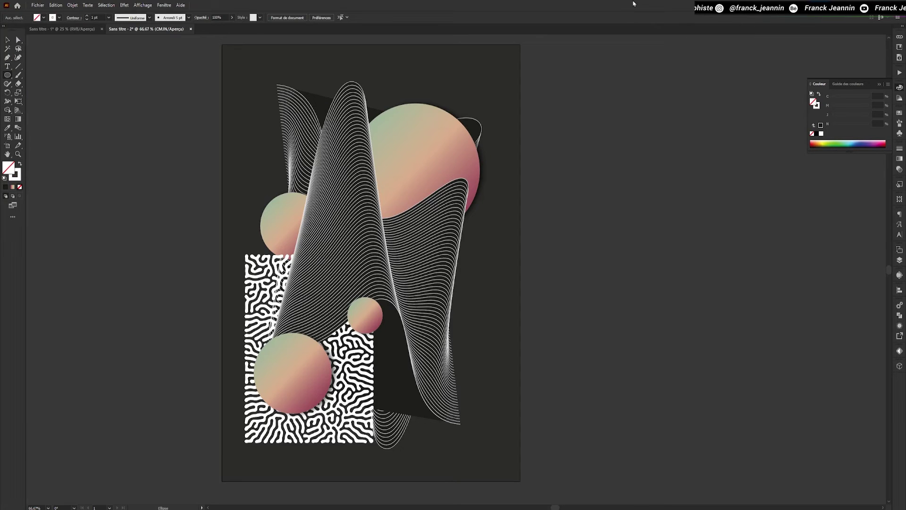
left_click_drag(683, 112, 397, 107)
scroll(340, 129, "up", 2)
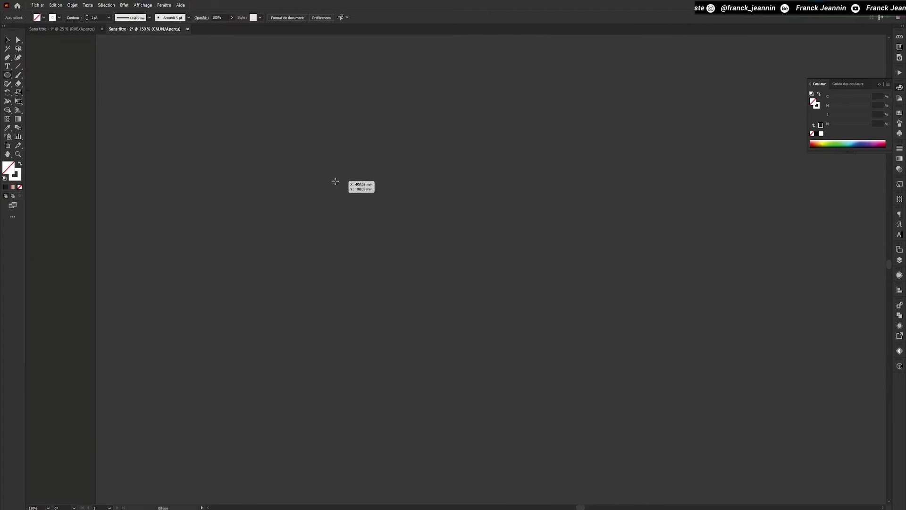
left_click_drag(335, 181, 350, 196)
key("v")
left_click(353, 185)
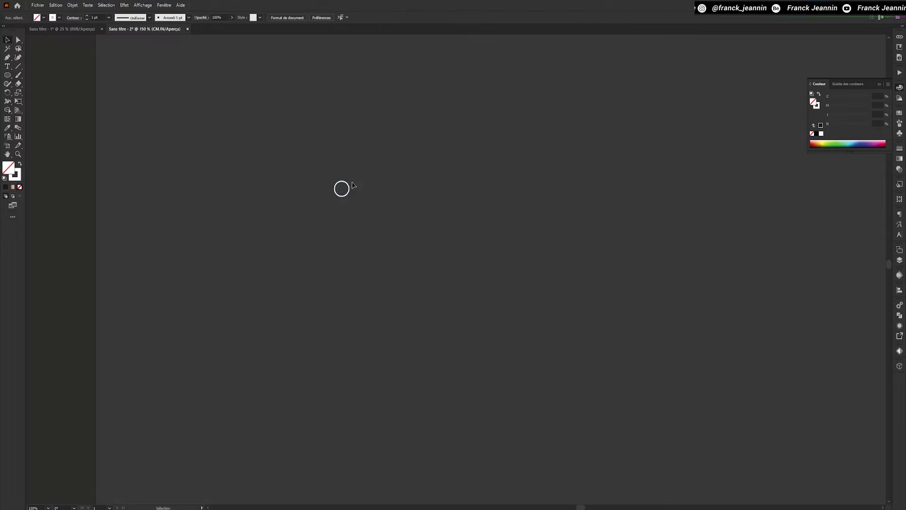
left_click(347, 195)
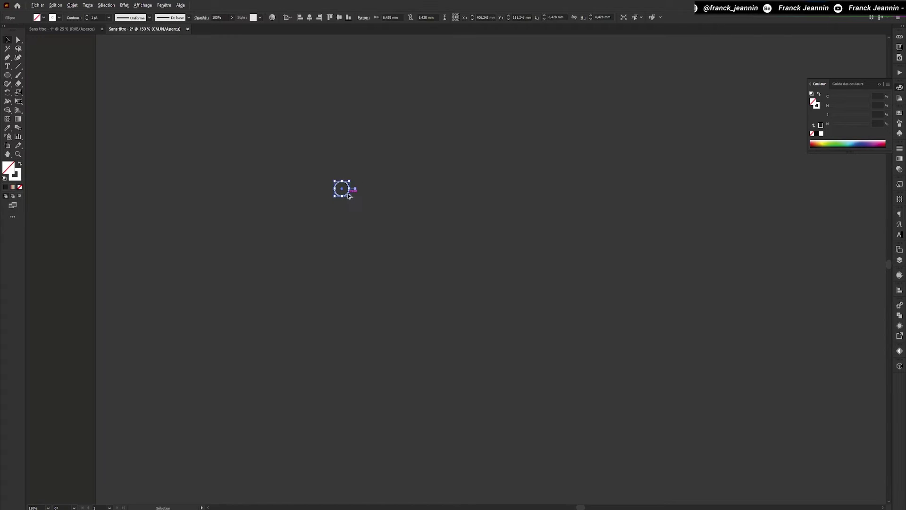
Duplicate the small circle sideways at equal spacing to build a horizontal row of 15 circles
left_click_drag(346, 198, 373, 199)
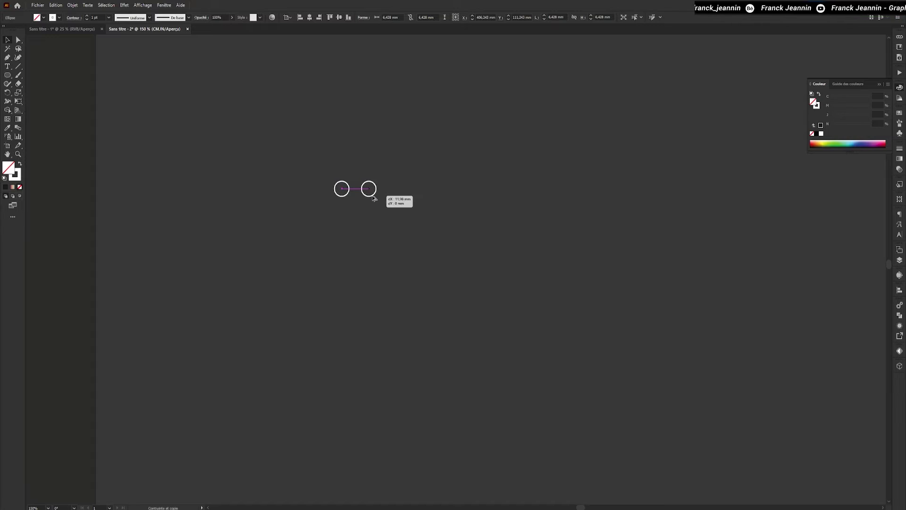
left_click_drag(375, 198, 377, 196)
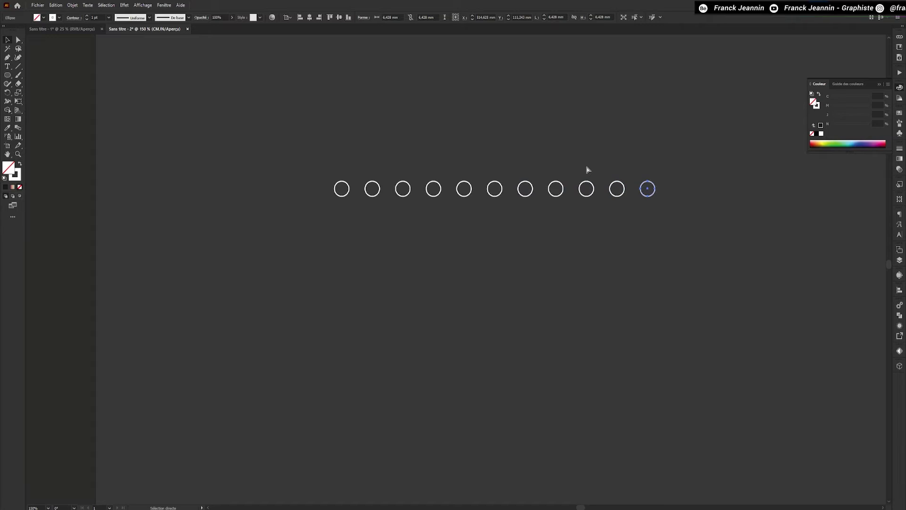
key("ctrl+minus")
key("ctrl+minus")
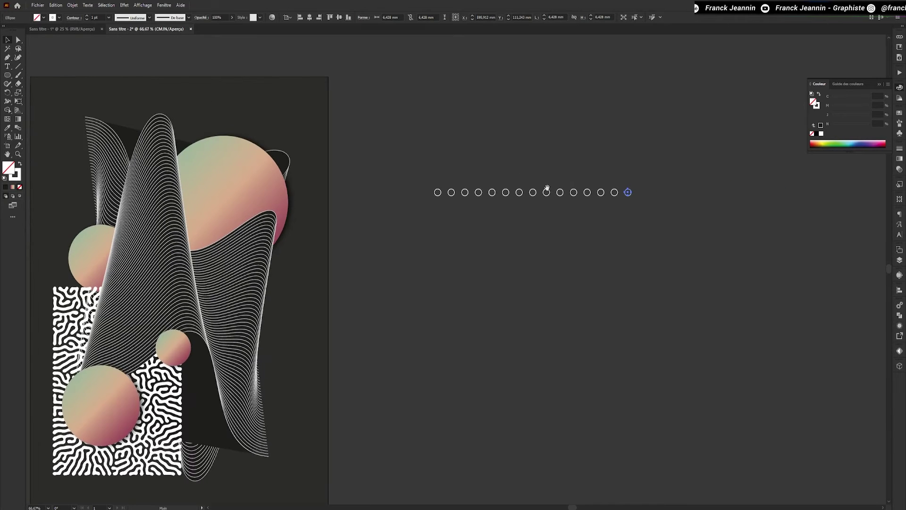
Select the whole row of circles and place a copy directly below it
left_click(546, 191)
scroll(498, 195, "up", 3)
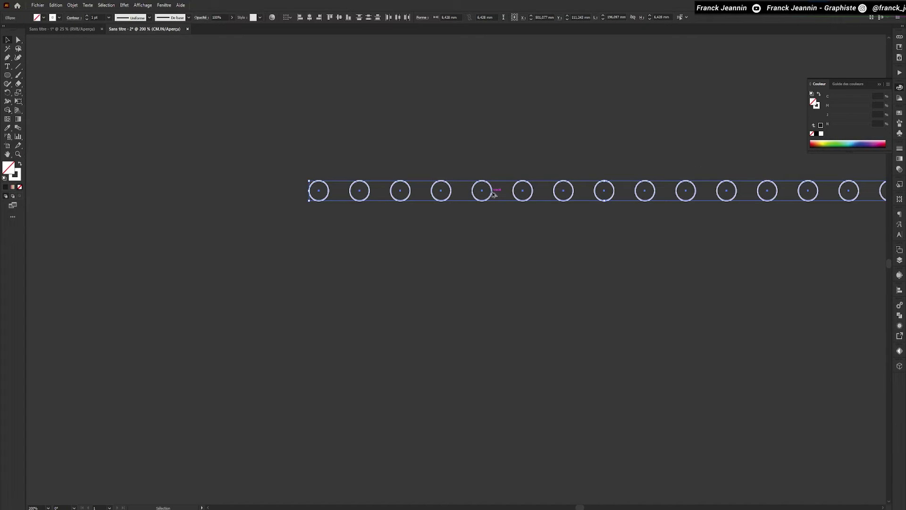
left_click_drag(494, 194, 491, 230)
key("ctrl+minus")
key("ctrl+minus")
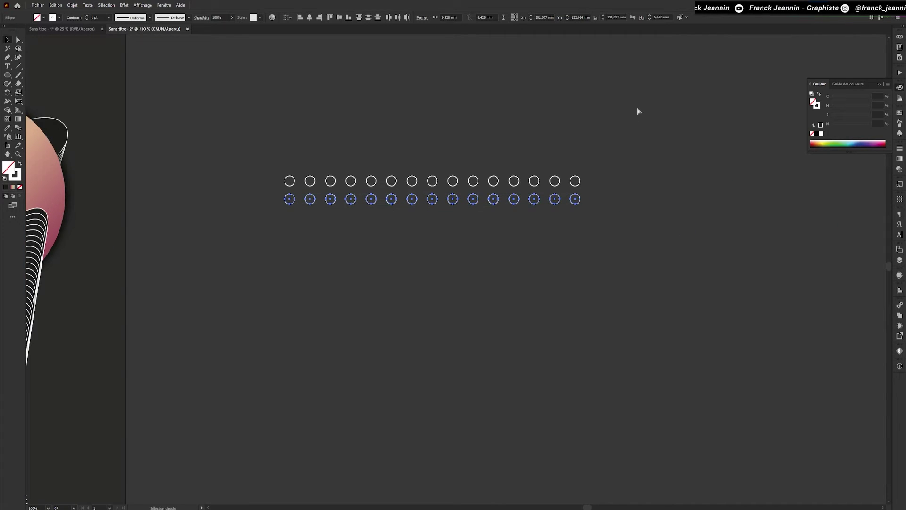
Repeat the row duplication downward until the circle grid has 18 rows, then deselect it
key("ctrl+d")
key("ctrl+d")
key("ctrl+d")
key("ctrl+d")
key("ctrl+d")
key("ctrl+d")
key("ctrl+d")
key("ctrl+d")
key("ctrl+d")
key("ctrl+d")
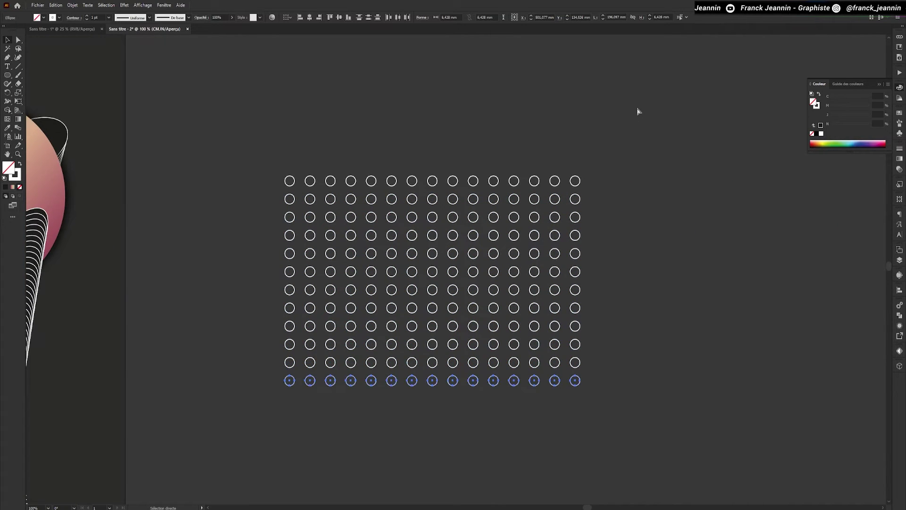
key("ctrl+d")
key("ctrl+d")
key("ctrl+d")
key("ctrl+d")
key("ctrl+d")
key("ctrl+d")
key("ctrl+minus")
key("v")
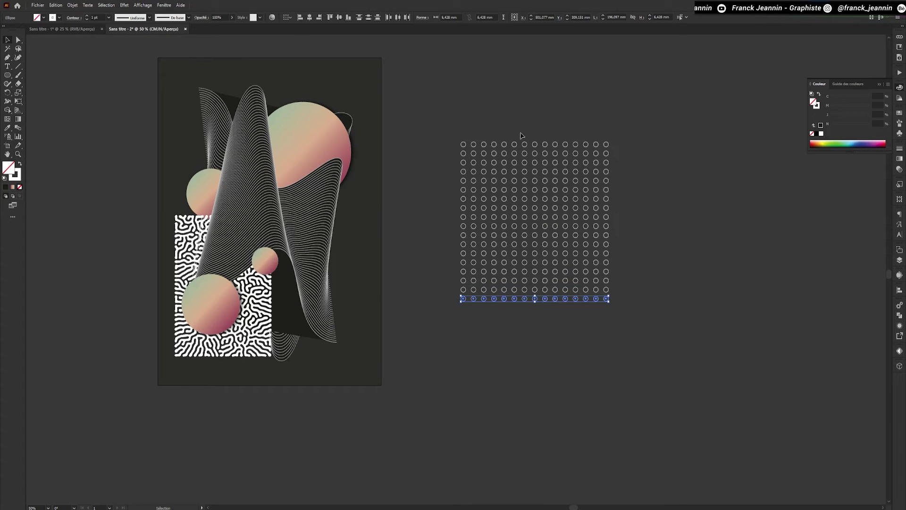
left_click(422, 129)
Copy the grid's left eight columns onto the artboard, group them, and position the group over the large gradient circle
scroll(420, 143, "up", 1)
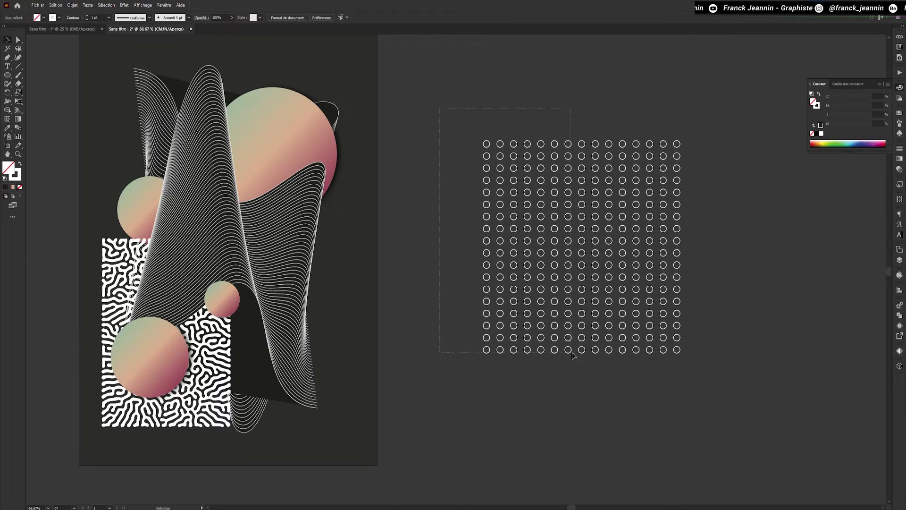
left_click_drag(584, 371, 584, 371)
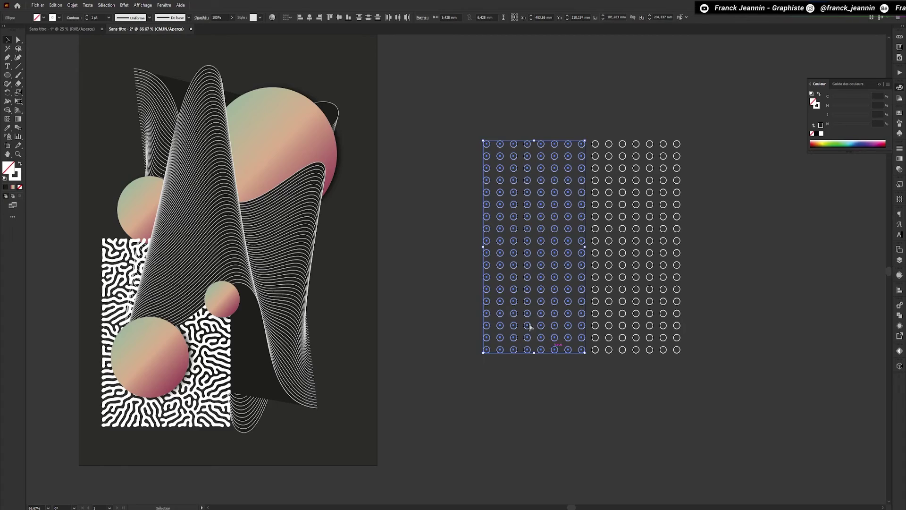
key("ctrl+c")
left_click_drag(431, 263, 553, 324)
key("ctrl+v")
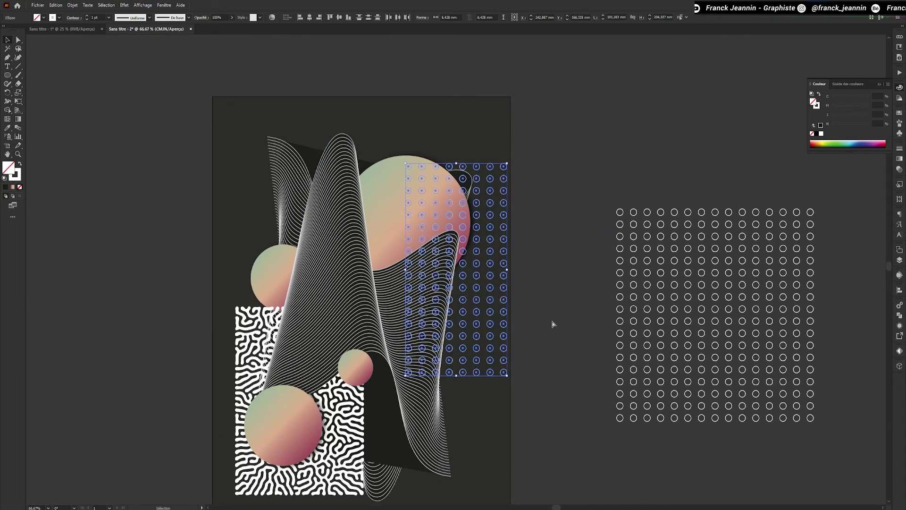
key("ctrl+g")
left_click_drag(481, 208, 409, 194)
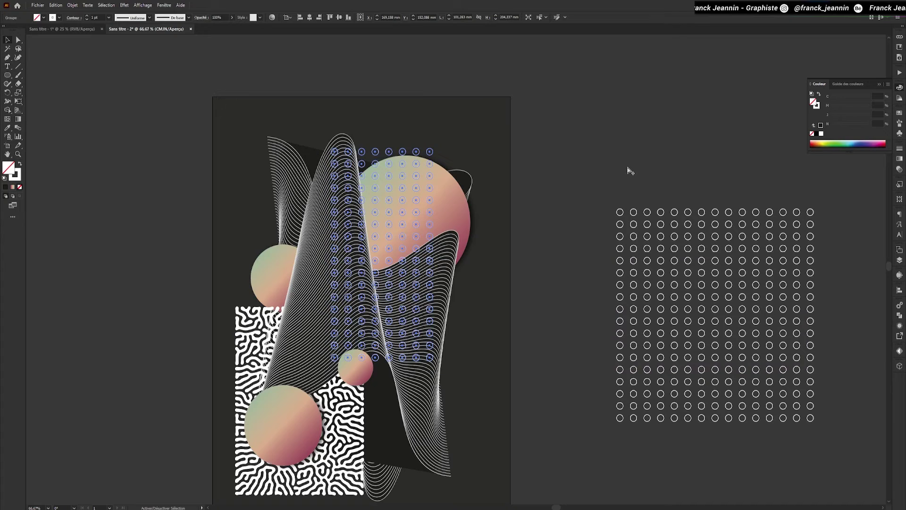
left_click_drag(419, 179, 432, 164)
key("ctrl+x")
left_click(415, 188)
key("ctrl+v")
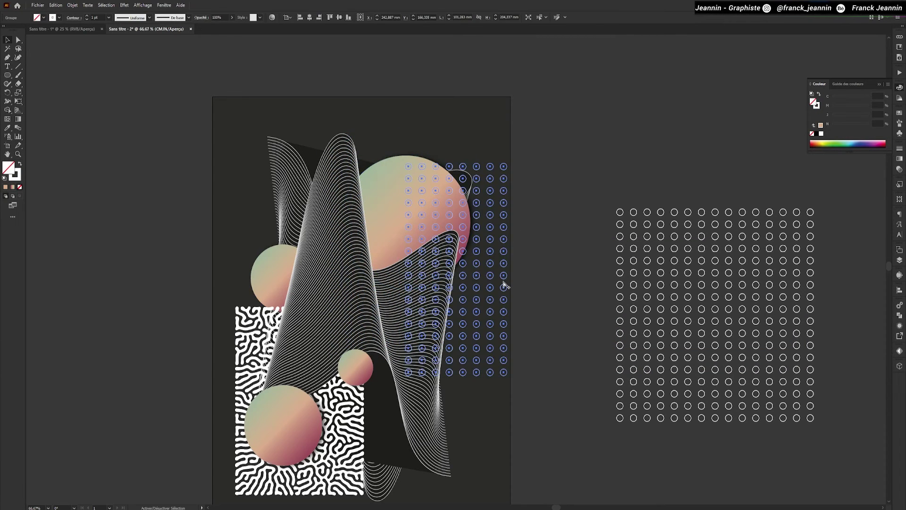
right_click(503, 283)
mouse_move(563, 423)
left_click(625, 447)
left_click(557, 397)
key("ctrl+z")
key("ctrl+z")
key("ctrl+z")
Rearrange the stacking so the small-circle group sits above the large gradient circle but beneath the front blend
left_click(405, 387)
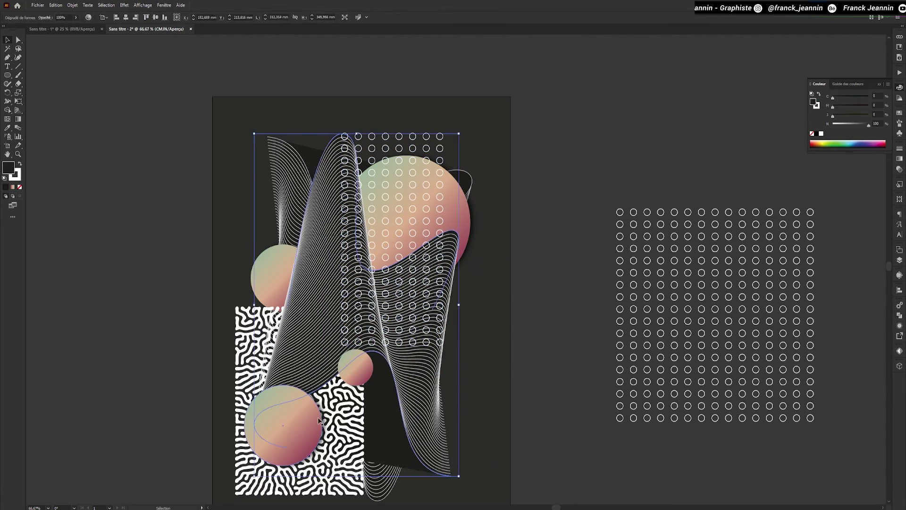
left_click(213, 452)
left_click(246, 439)
left_click(407, 250)
right_click(407, 248)
mouse_move(456, 389)
left_click(528, 416)
Scale down the small-circle group and reposition it over the upper part of the large gradient circle
left_click(417, 143)
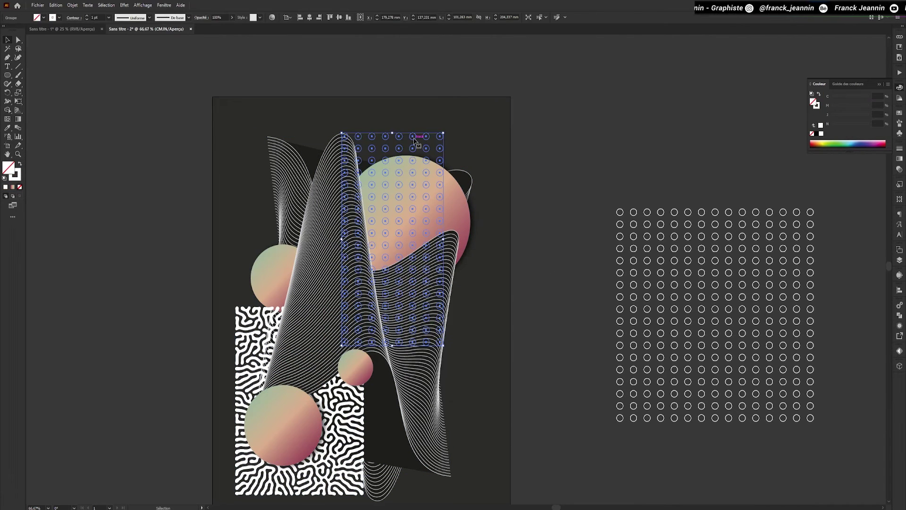
left_click_drag(440, 139, 440, 148)
left_click_drag(443, 249, 426, 248)
left_click_drag(401, 169, 403, 157)
Copy the small-circle group, delete the leftover grid beside the artboard, and paste a second copy of the group
key("ctrl+c")
left_click_drag(580, 208, 492, 119)
left_click_drag(492, 117, 758, 328)
key("Delete")
key("ctrl+v")
Rotate the pasted circle group 90° and move it over the right-hand folds of the line blend
left_click_drag(503, 175, 601, 324)
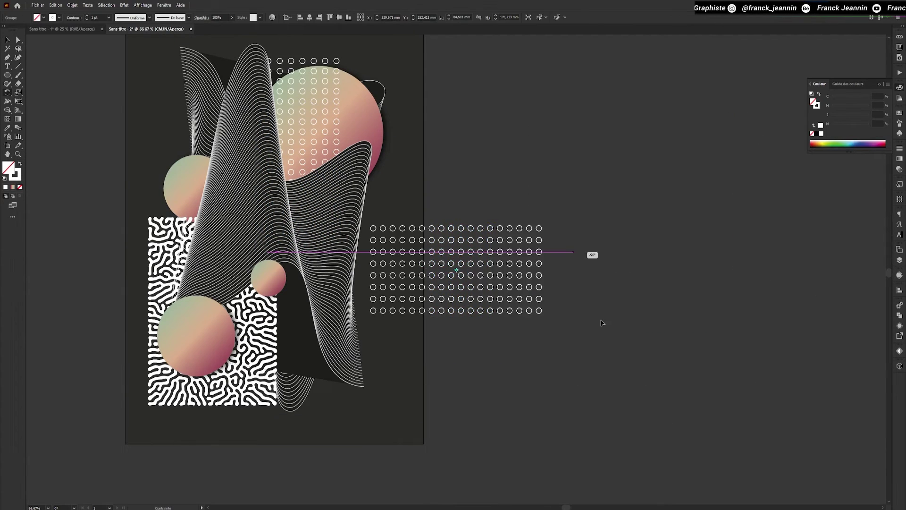
left_click_drag(440, 262, 361, 264)
left_click(478, 248)
Isolate the rotated group and remove its outer circles, keeping ten columns and six rows, then exit isolation
double_click(452, 255)
key("a")
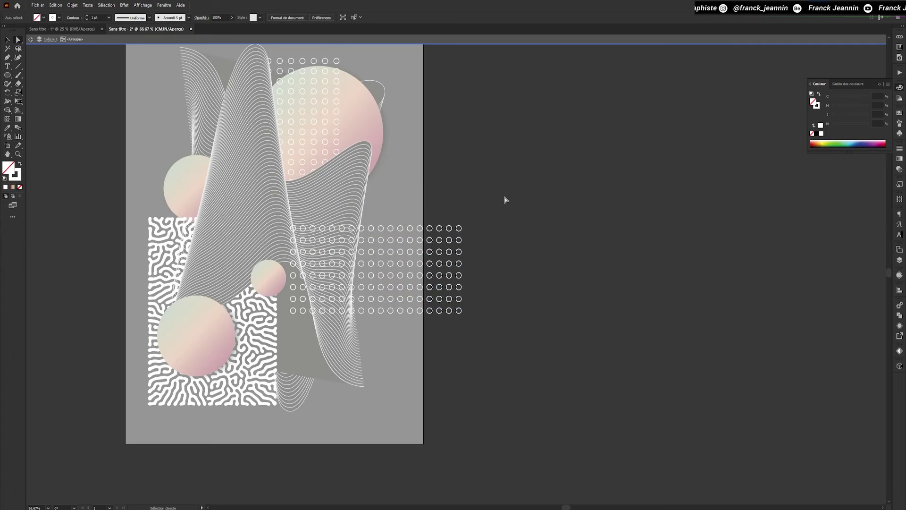
left_click_drag(387, 345, 349, 312)
scroll(282, 226, "up", 5)
key("v")
double_click(340, 252)
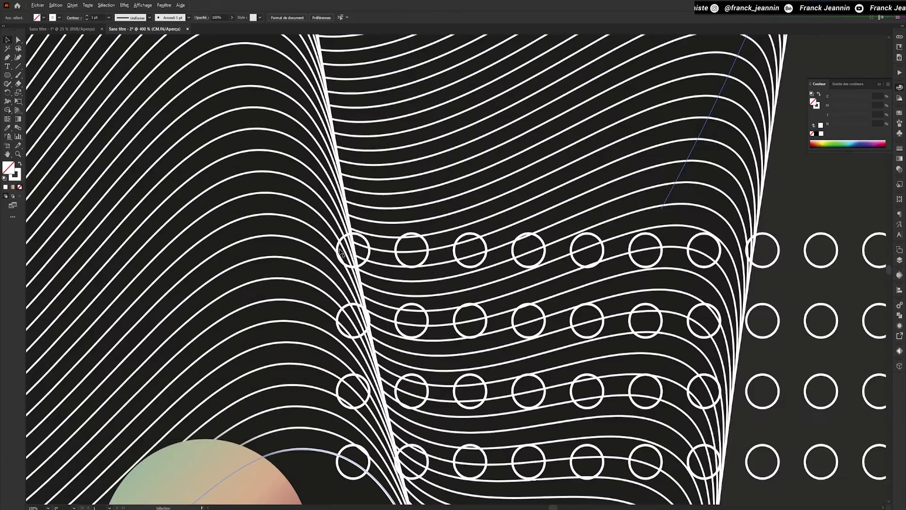
Isolate the rotated group again and trim its top-left circle to the front fold's edge by deleting the anchor points beyond it
double_click(365, 243)
key("a")
left_click(338, 245)
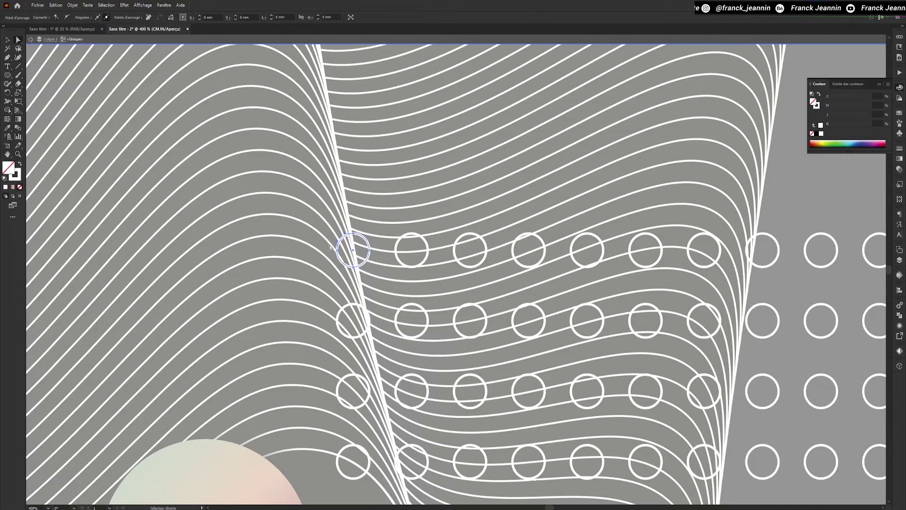
key("Delete")
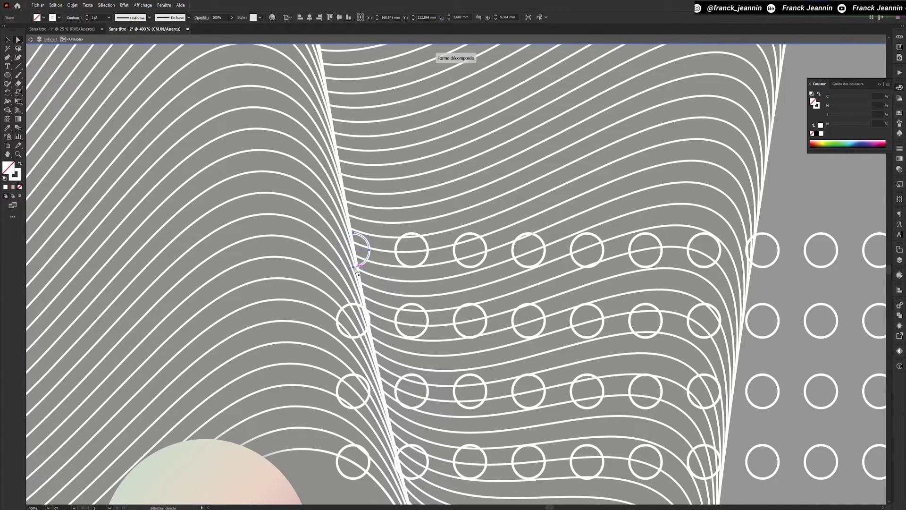
key("a")
left_click(356, 268)
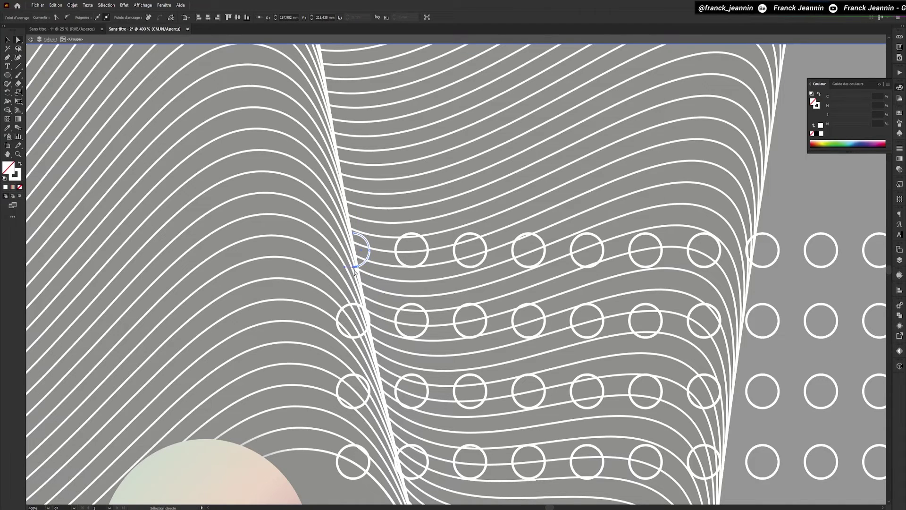
key("Delete")
Trim the first circle of the second row to the front fold's edge by deleting its outlying anchor points
left_click(337, 320)
key("Delete")
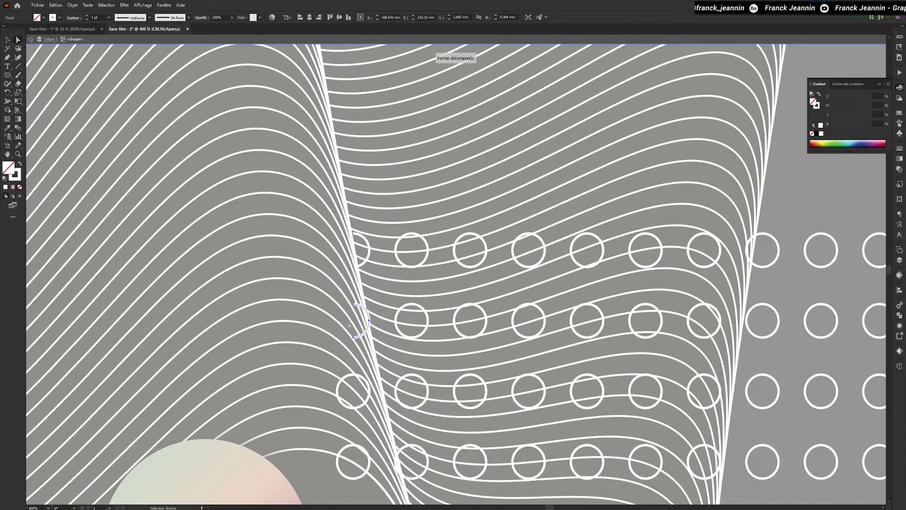
left_click(358, 339)
key("p")
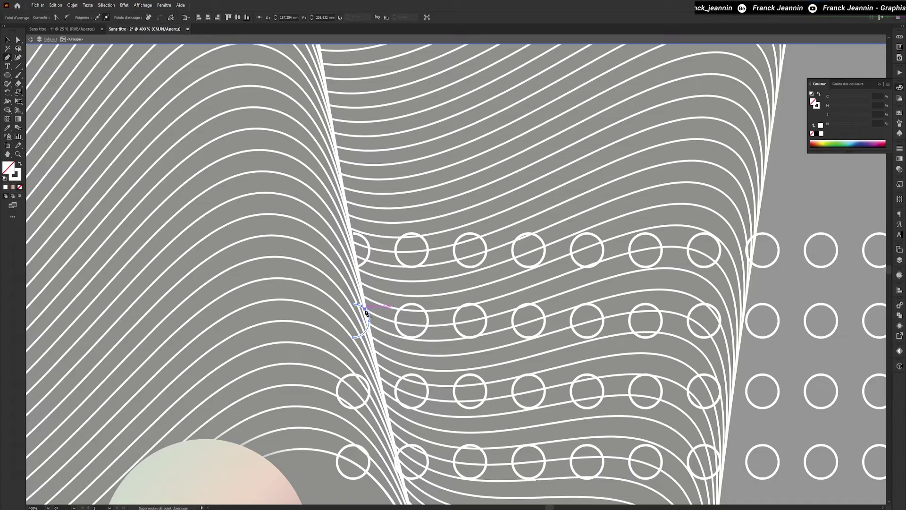
key("Delete")
key("Delete")
Delete the remaining first-column circles that lie beyond the front fold's edge
left_click_drag(359, 346, 352, 392)
scroll(327, 253, "down", 2)
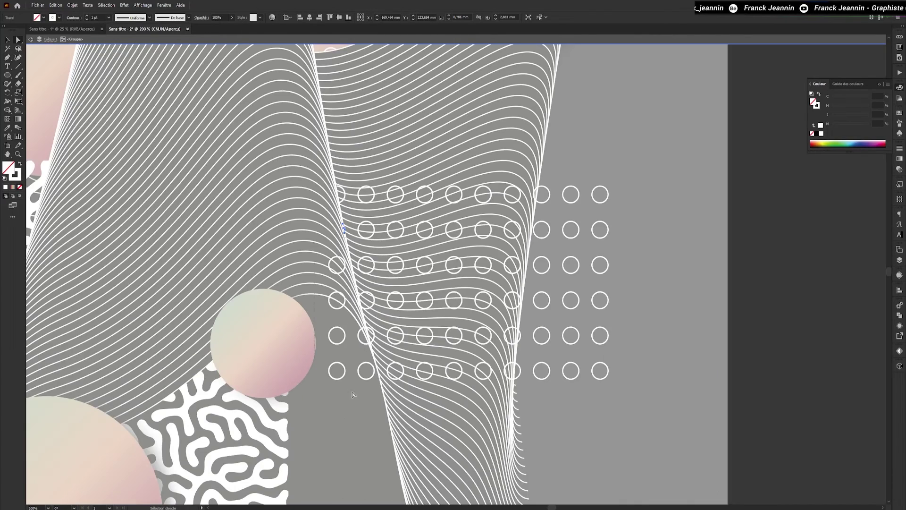
key("Delete")
Add anchor points where the fourth-row circle crosses the front fold's edge and delete the segment beyond it
scroll(360, 305, "up", 4)
left_click(351, 303)
key("p")
left_click(352, 275)
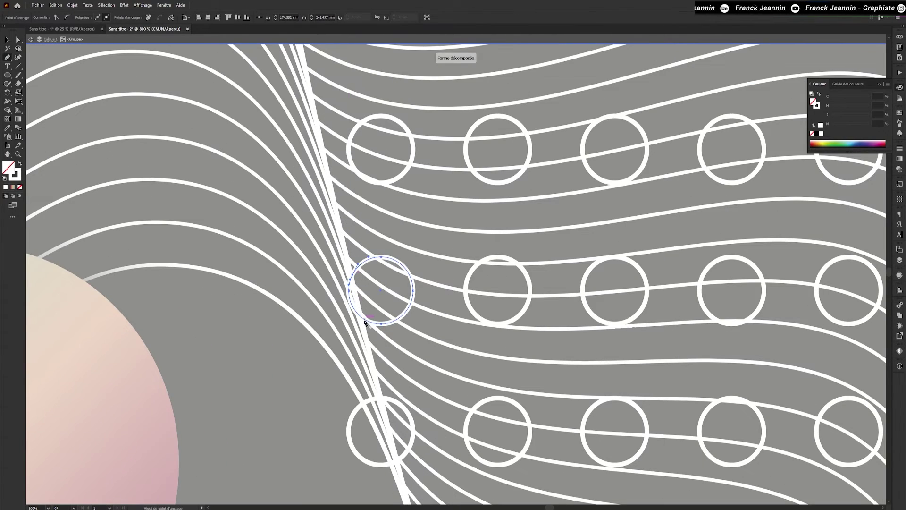
left_click(349, 290)
key("Delete")
Add anchor points where the fifth-row circle crosses the front fold's edge and delete the segment beyond it
left_click_drag(375, 387, 345, 249)
key("p")
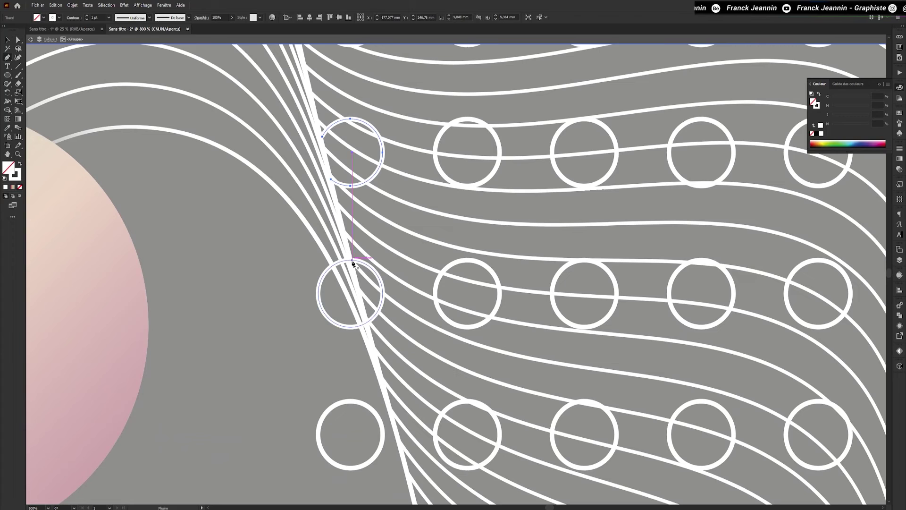
left_click(352, 259)
key("a")
left_click(354, 261)
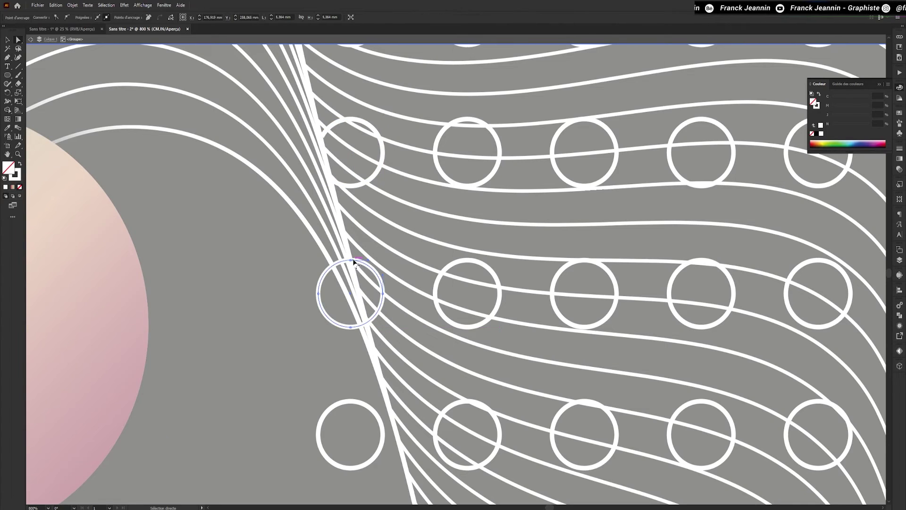
left_click(366, 324)
left_click(349, 327)
key("Delete")
Delete the first circle of the sixth row beyond the front fold's edge and leave the group's isolation
left_click_drag(359, 350, 342, 313)
left_click(344, 327)
key("Delete")
scroll(371, 364, "down", 5)
double_click(640, 306)
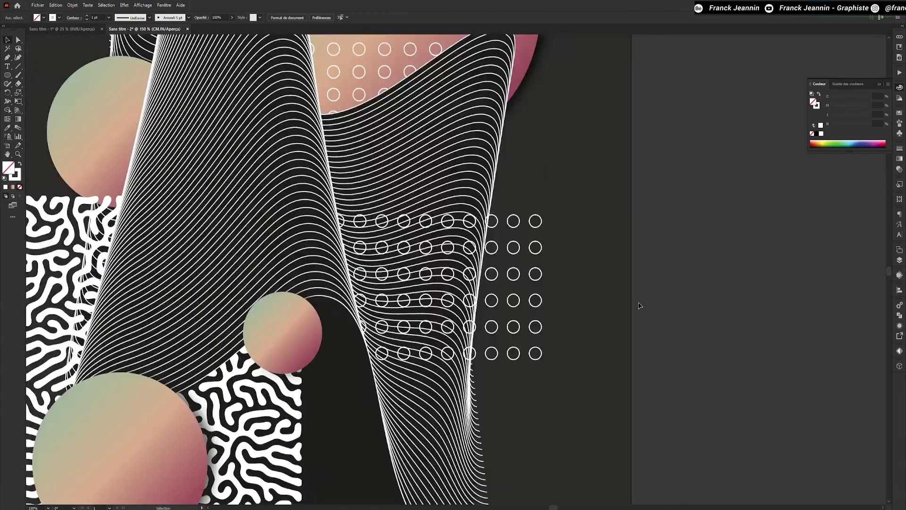
key("ctrl+minus")
key("ctrl+minus")
left_click_drag(569, 263, 519, 267)
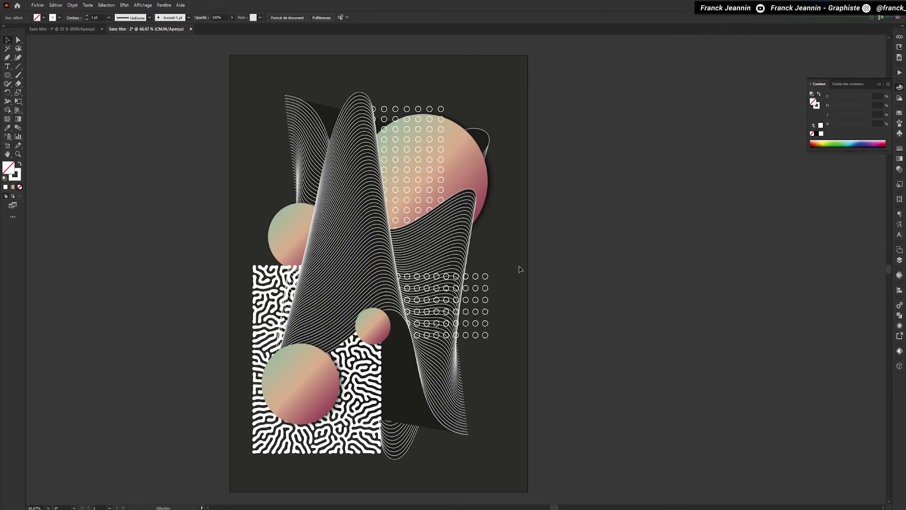
Draw a straight white diagonal line about 100 mm long and move it across the top of the front fold
left_click(501, 384)
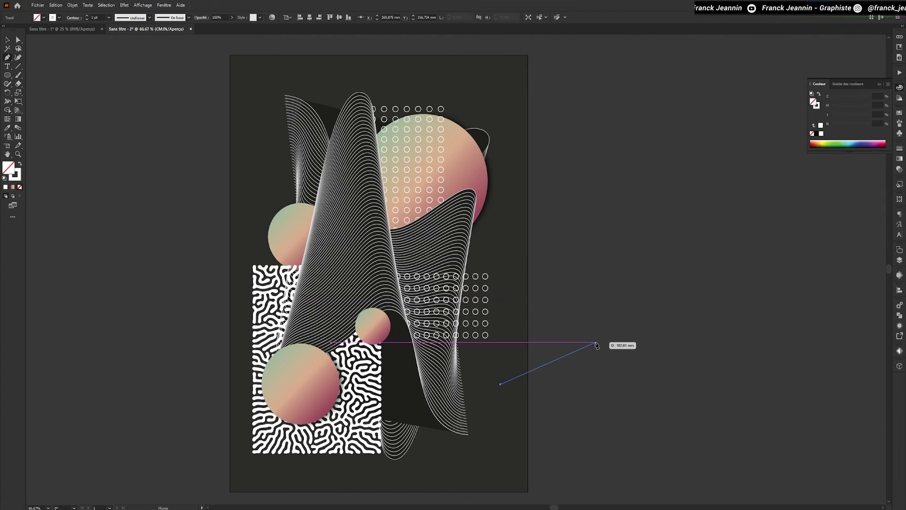
left_click(588, 338)
key("v")
key("ctrl+shift+a")
left_click_drag(581, 344, 388, 97)
key("ctrl+shift+a")
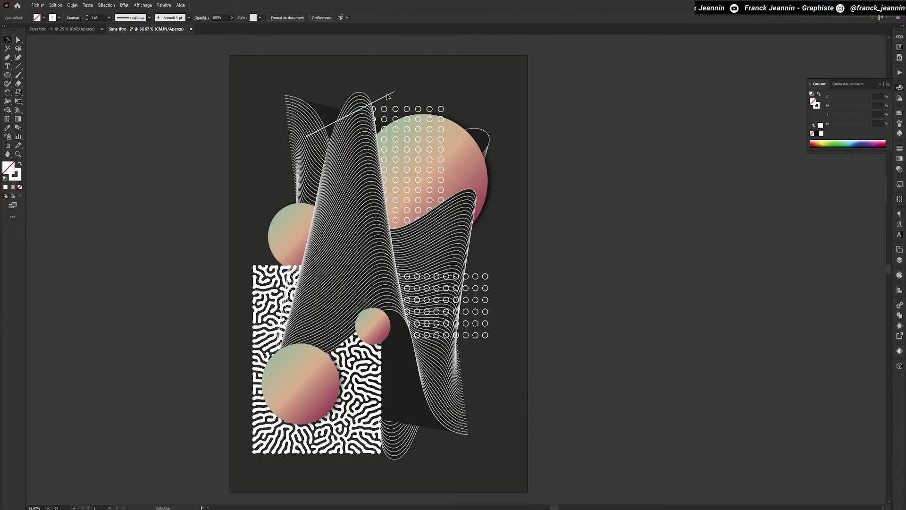
Send the diagonal line behind the folds and place three copies behind the artwork, at the large circle, the right fold and the lower end
left_click(390, 94)
left_click(503, 99)
left_click_drag(390, 95, 476, 402)
left_click(479, 401)
left_click(582, 368)
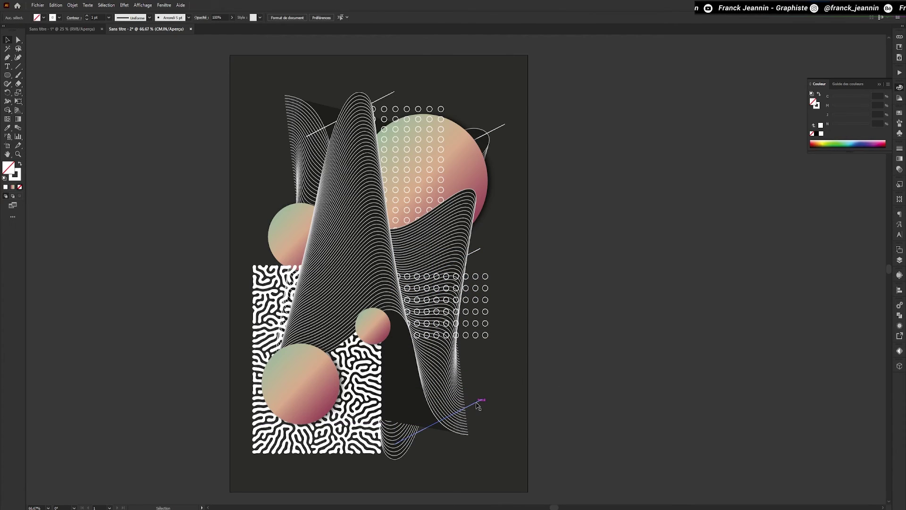
left_click(479, 405)
left_click(534, 363)
Select all the artwork and shift it slightly right to balance it on the poster
scroll(536, 361, "down", 1)
key("ctrl+a")
left_click_drag(454, 303, 373, 265)
left_click_drag(358, 261, 363, 262)
scroll(232, 257, "up", 1)
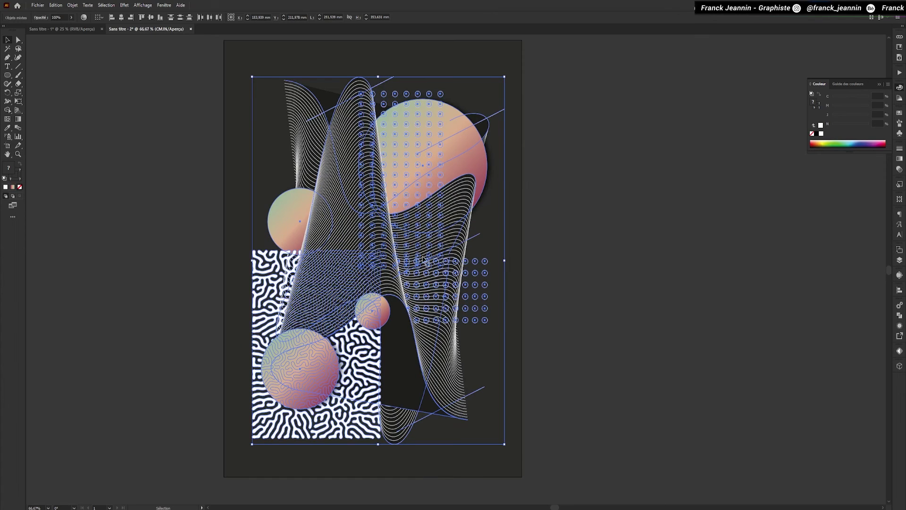
Group all the artwork and move the group slightly upward on the poster
left_click(543, 223)
key("ctrl+a")
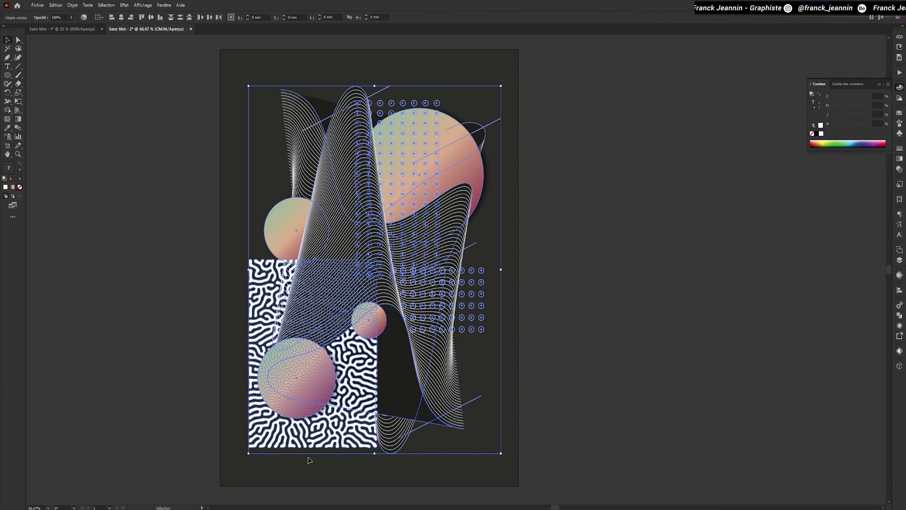
left_click(582, 134)
key("ctrl+a")
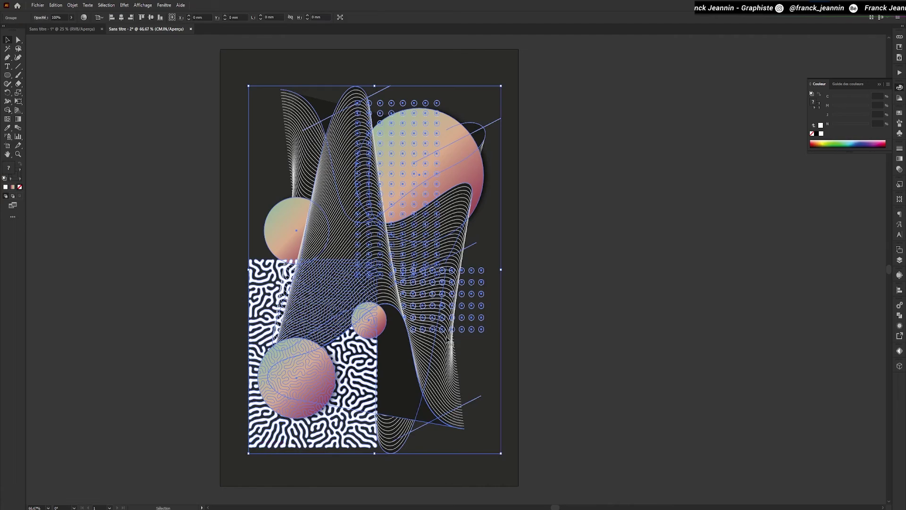
left_click_drag(386, 357, 387, 357)
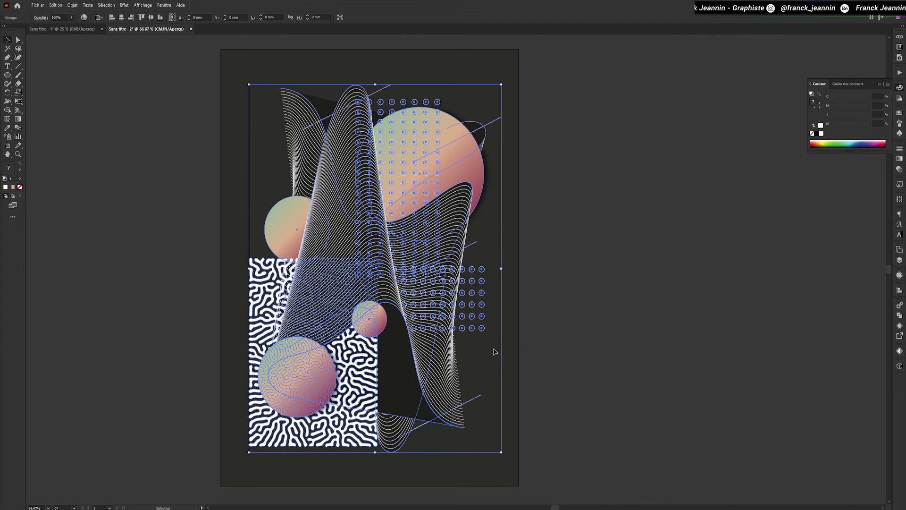
left_click(570, 335)
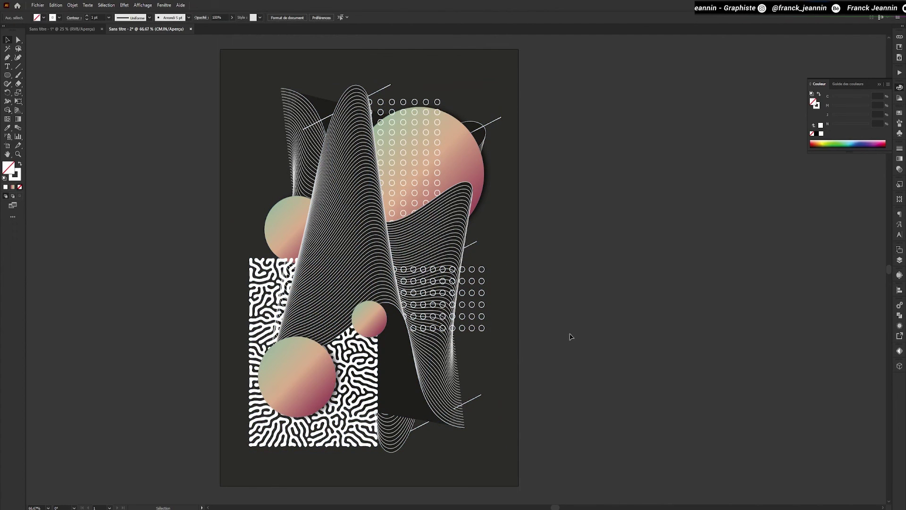